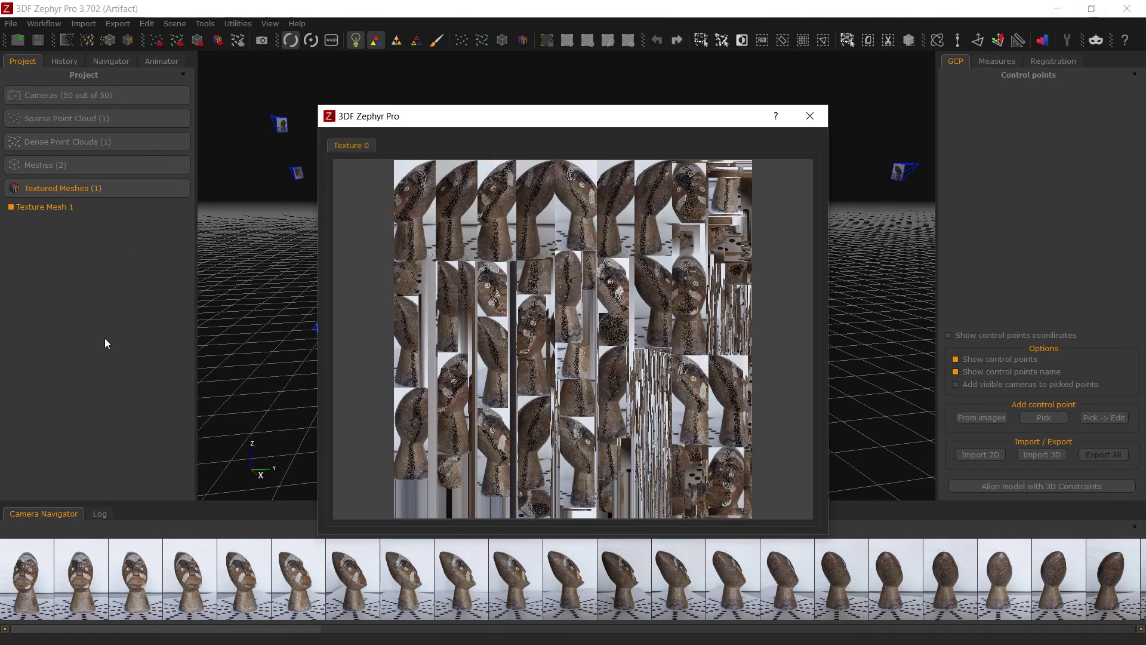
# Examine the head model's generated texture atlas up close for how its image patches are laid out.
pyautogui.scroll(6, 592, 356)
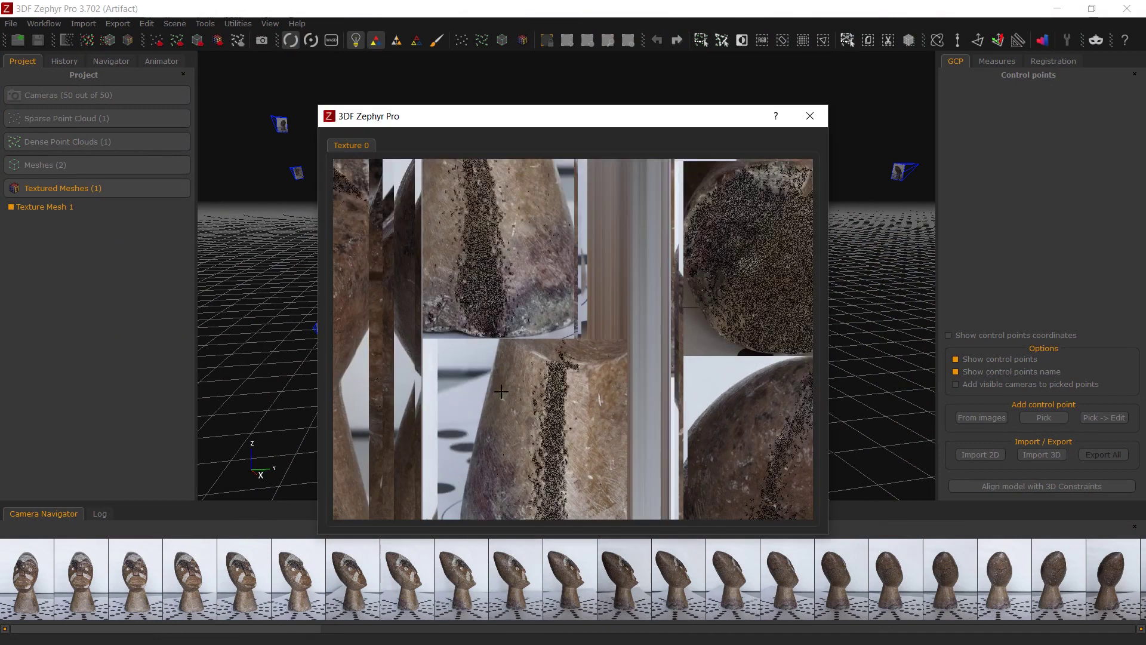
pyautogui.moveTo(556, 390); pyautogui.dragTo(776, 517)
pyautogui.moveTo(333, 322); pyautogui.dragTo(334, 311)
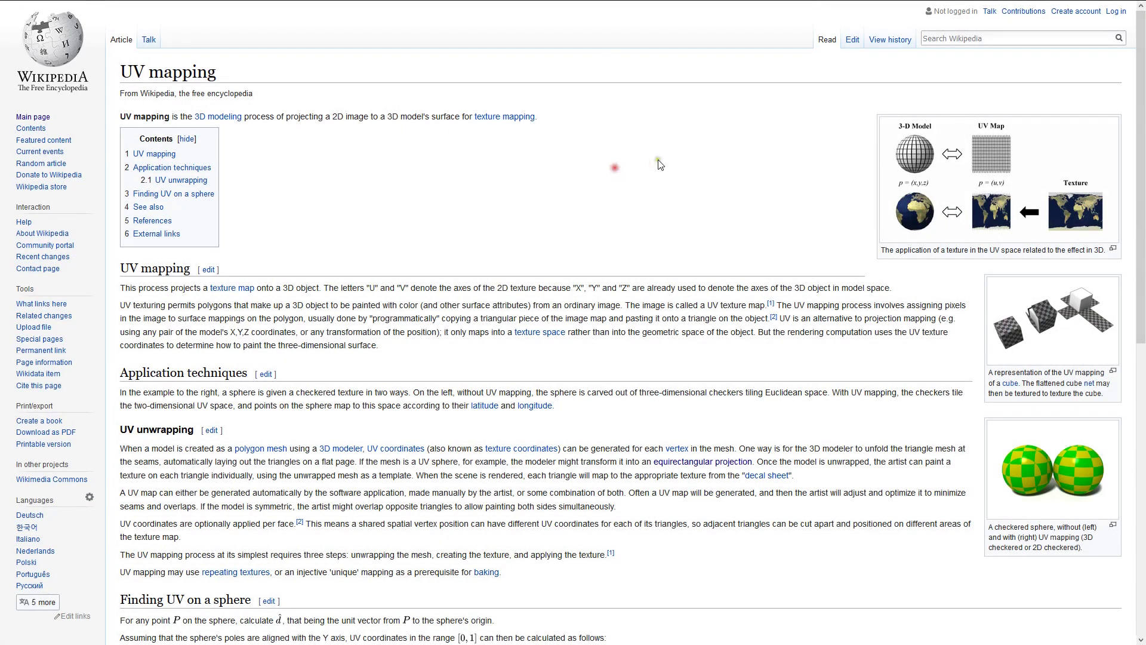
# Look through Wikipedia's UV mapping article and enlarge its diagram relating the 3-D model, UV map and texture.
pyautogui.scroll(-1, 727, 142)
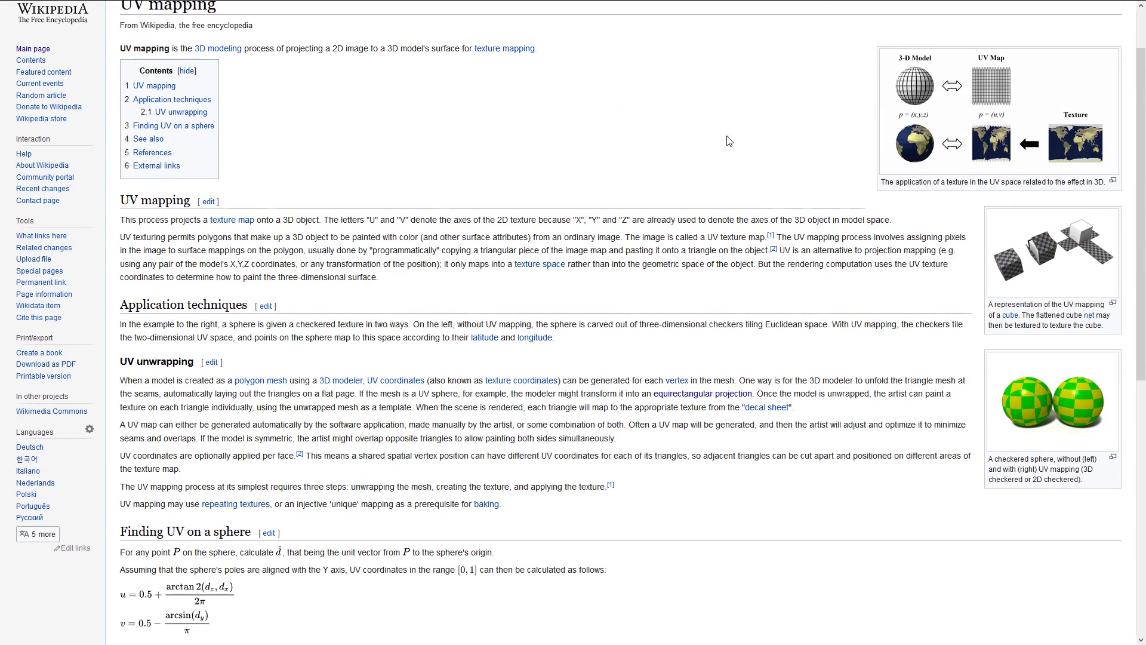
pyautogui.scroll(-1, 759, 137)
pyautogui.scroll(-4, 759, 137)
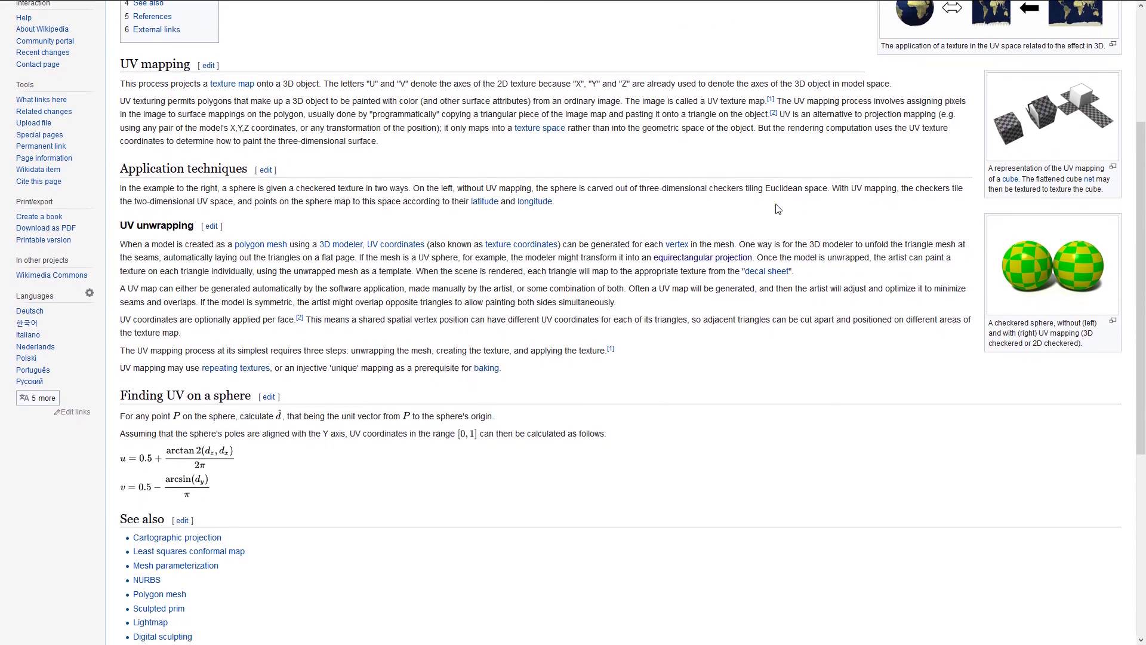
pyautogui.scroll(-1, 766, 285)
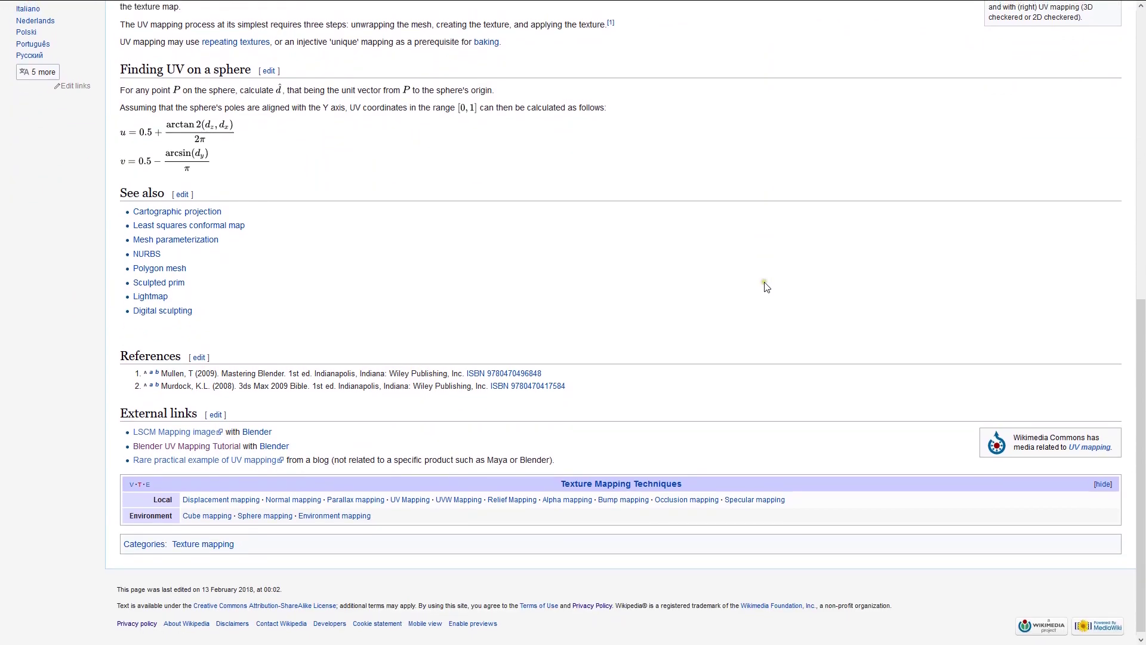
pyautogui.scroll(7, 766, 285)
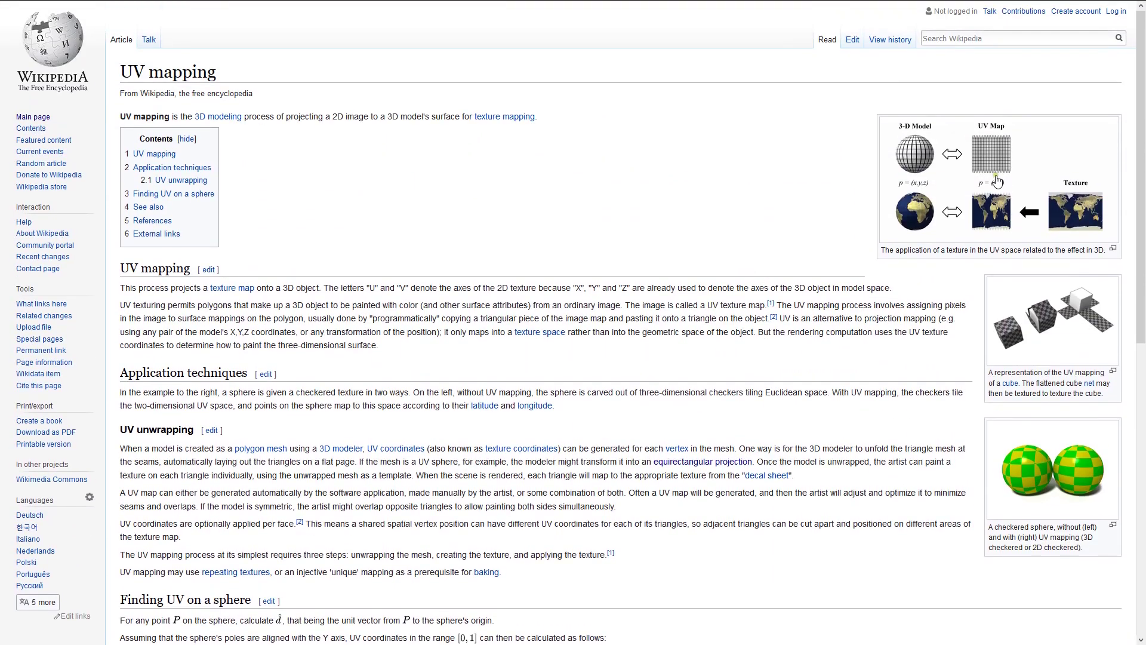
pyautogui.click(998, 180)
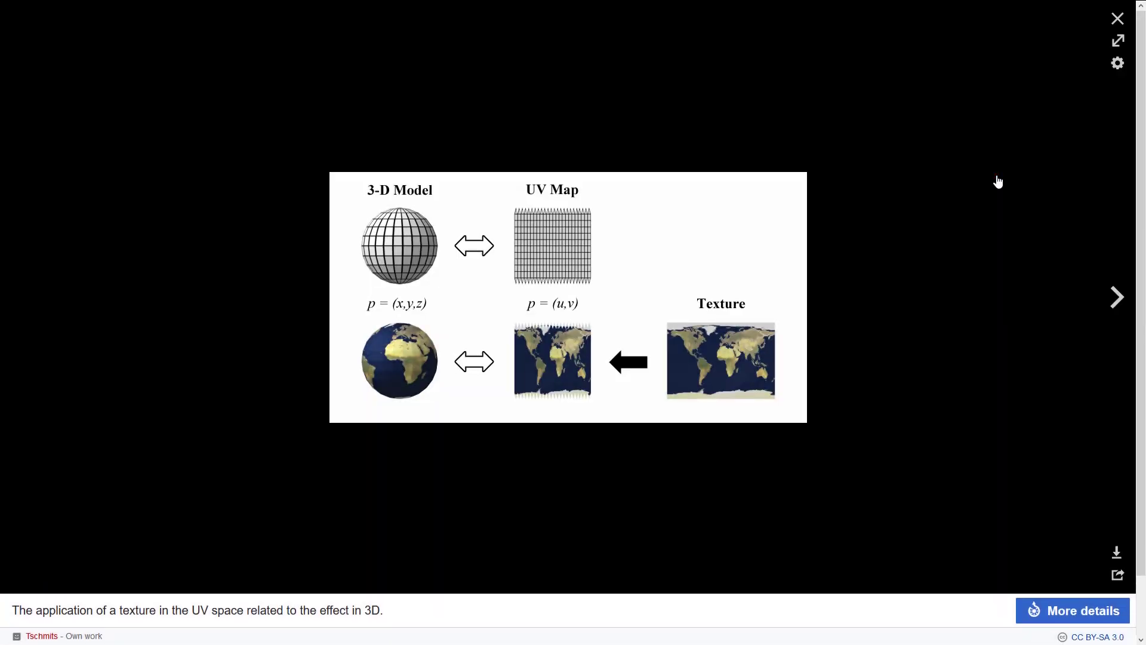
pyautogui.click(1120, 20)
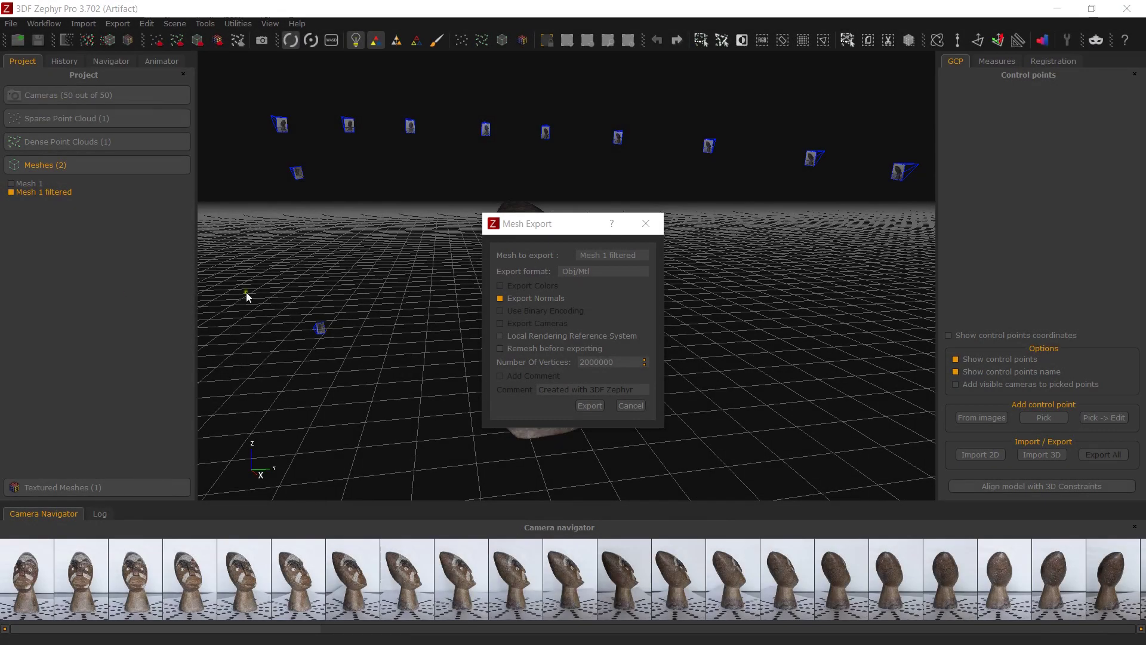
# Export Mesh 1 filtered in Obj/Mtl format to the Episode10 folder under the file name original.
pyautogui.click(587, 406)
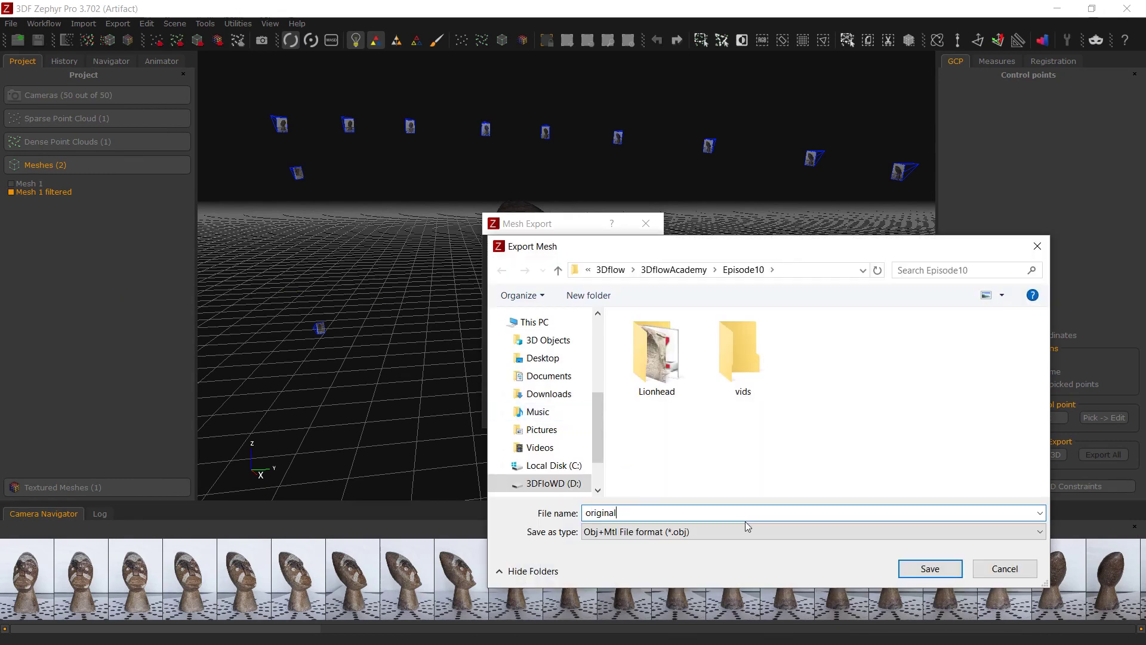
pyautogui.press('Return')
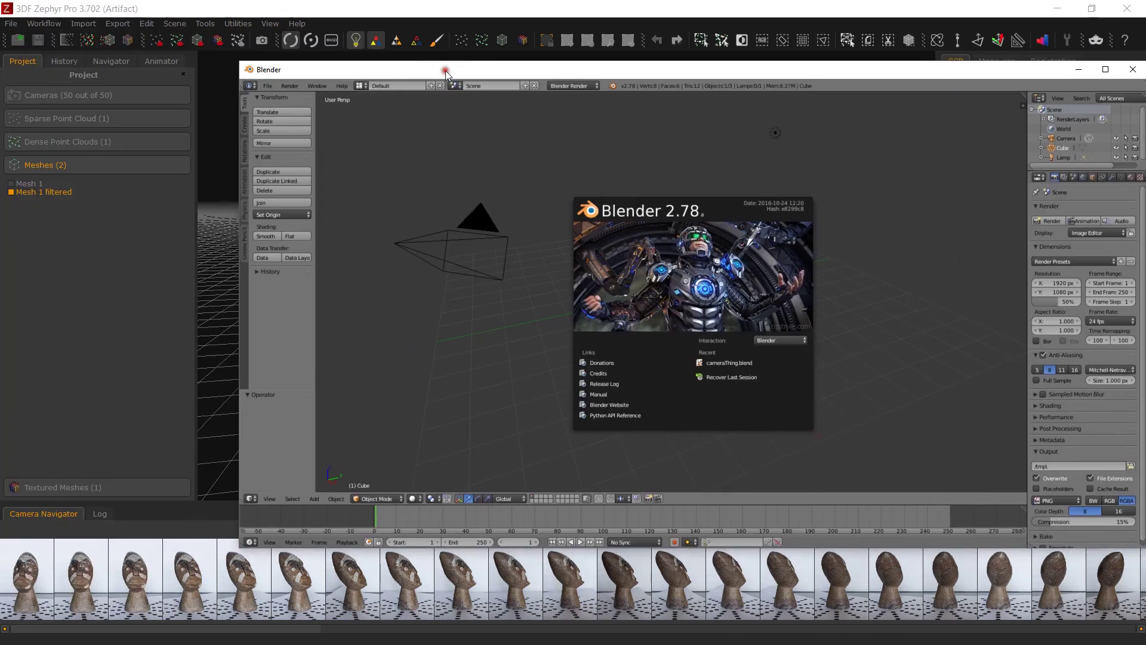
# Switch to Blender in a maximized window and delete the default cube, lamp and camera from the scene.
pyautogui.doubleClick(446, 72)
pyautogui.click(571, 264)
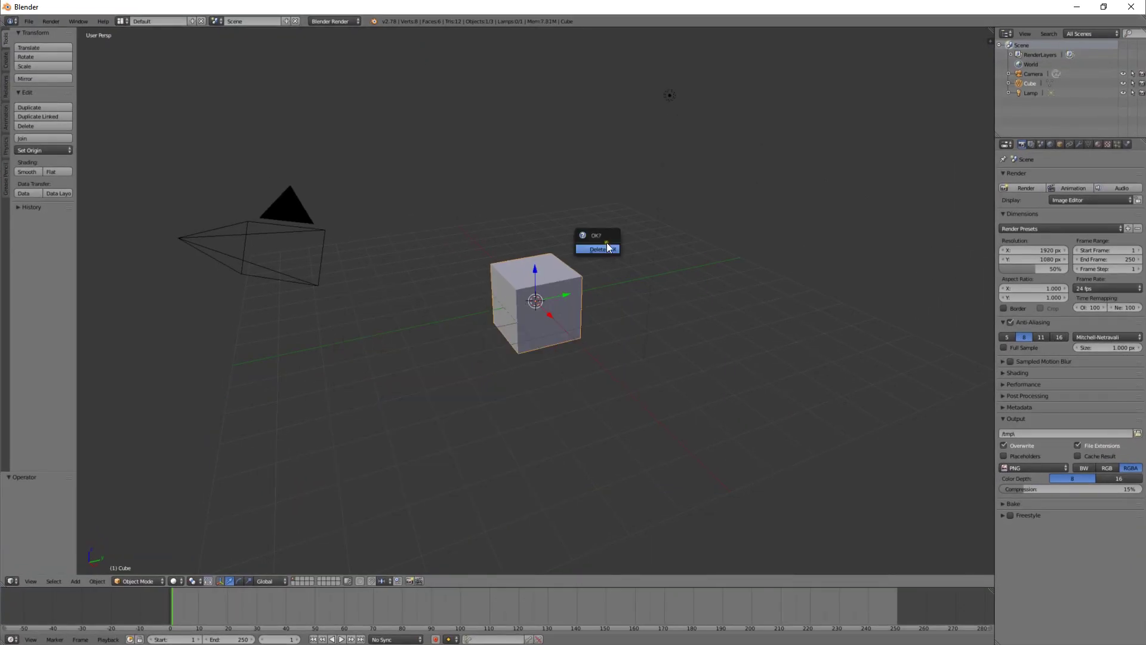
pyautogui.click(598, 248)
pyautogui.click(670, 95)
pyautogui.press('Delete')
pyautogui.click(316, 209)
pyautogui.press('Delete')
# Import the Wavefront file original.obj from the Episode10 folder into the empty scene.
pyautogui.click(28, 22)
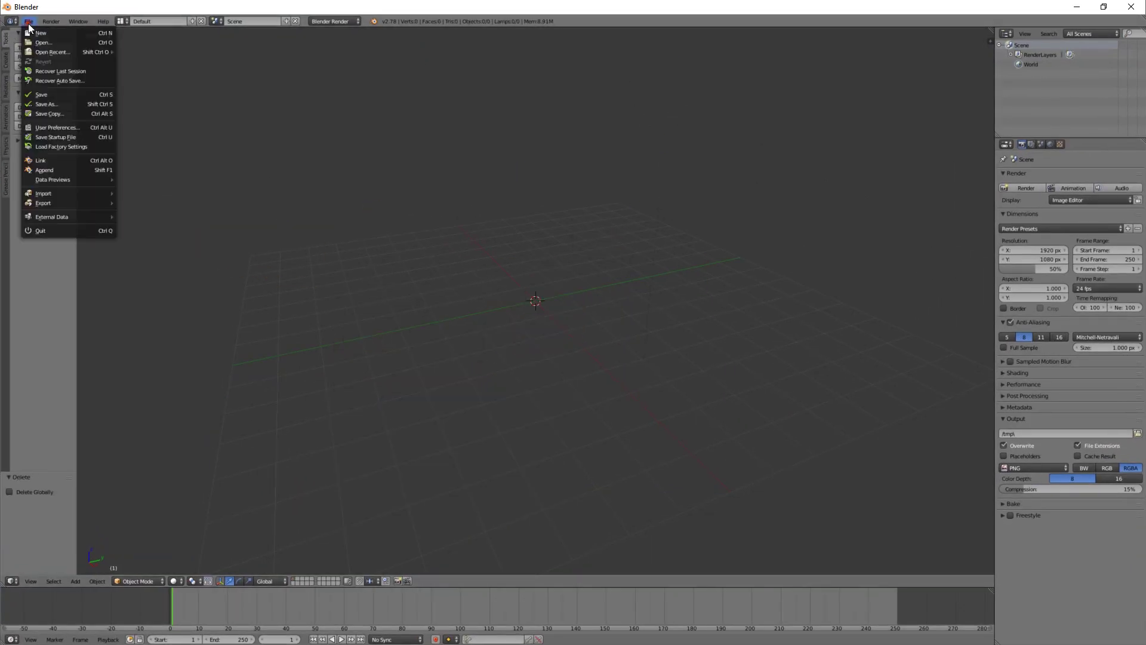
pyautogui.moveTo(60, 193)
pyautogui.click(167, 260)
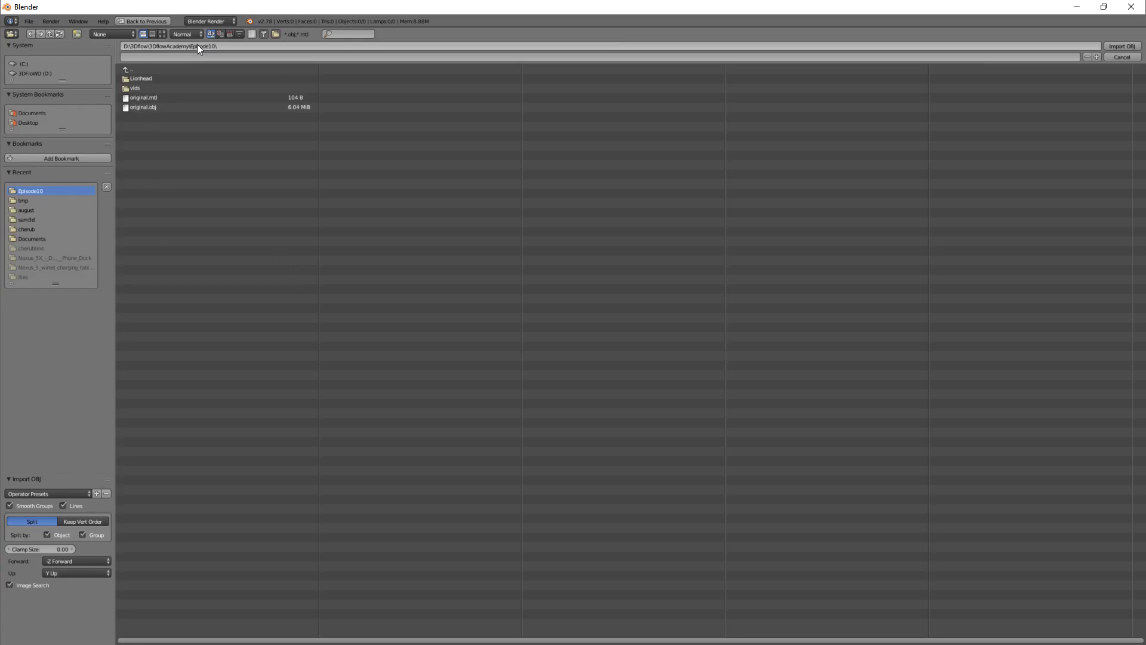
pyautogui.click(157, 108)
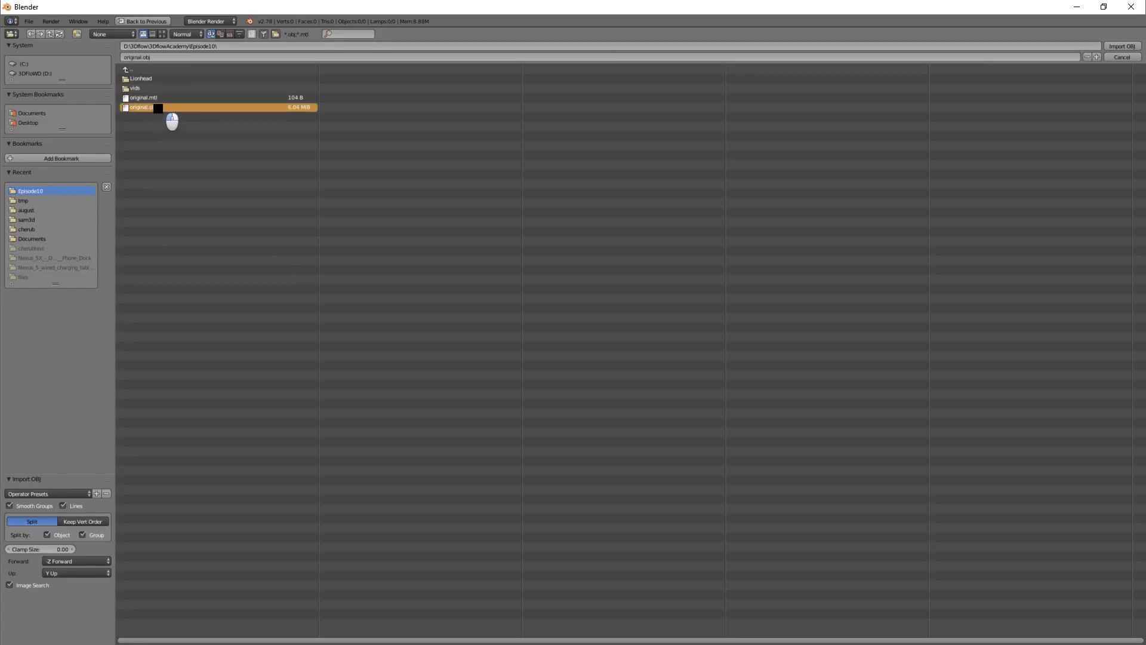
pyautogui.doubleClick(158, 108)
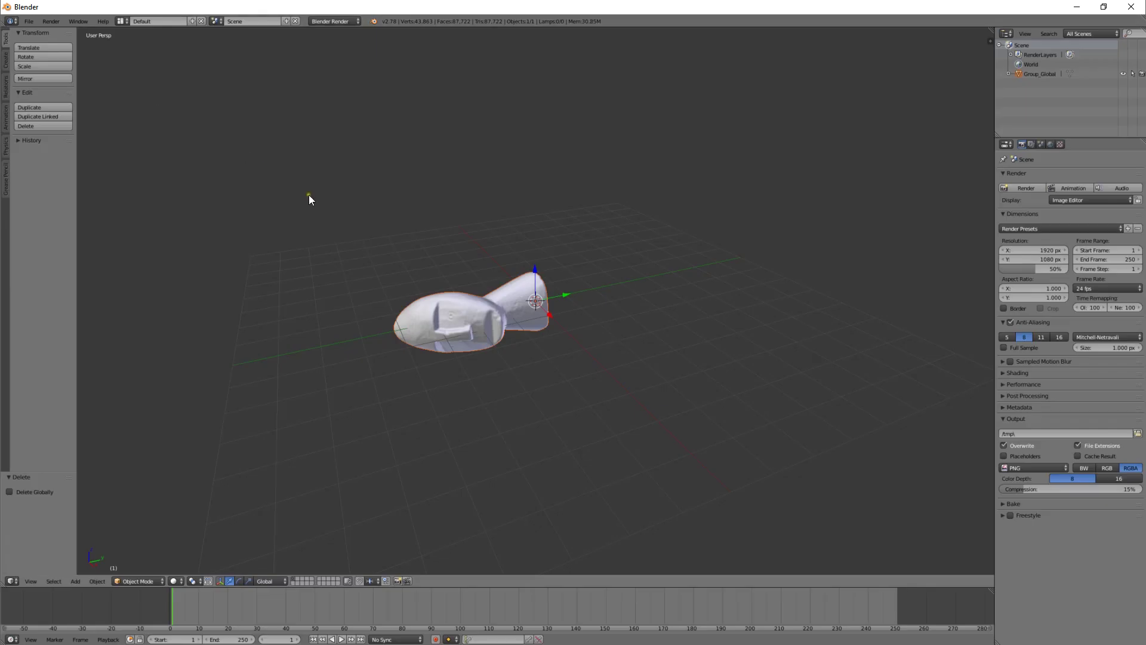
# Select the imported head mesh, enter Edit Mode and change the mesh select mode to Edge.
pyautogui.moveTo(541, 345); pyautogui.dragTo(425, 349, button='middle')
pyautogui.scroll(5, 388, 332)
pyautogui.rightClick(511, 271)
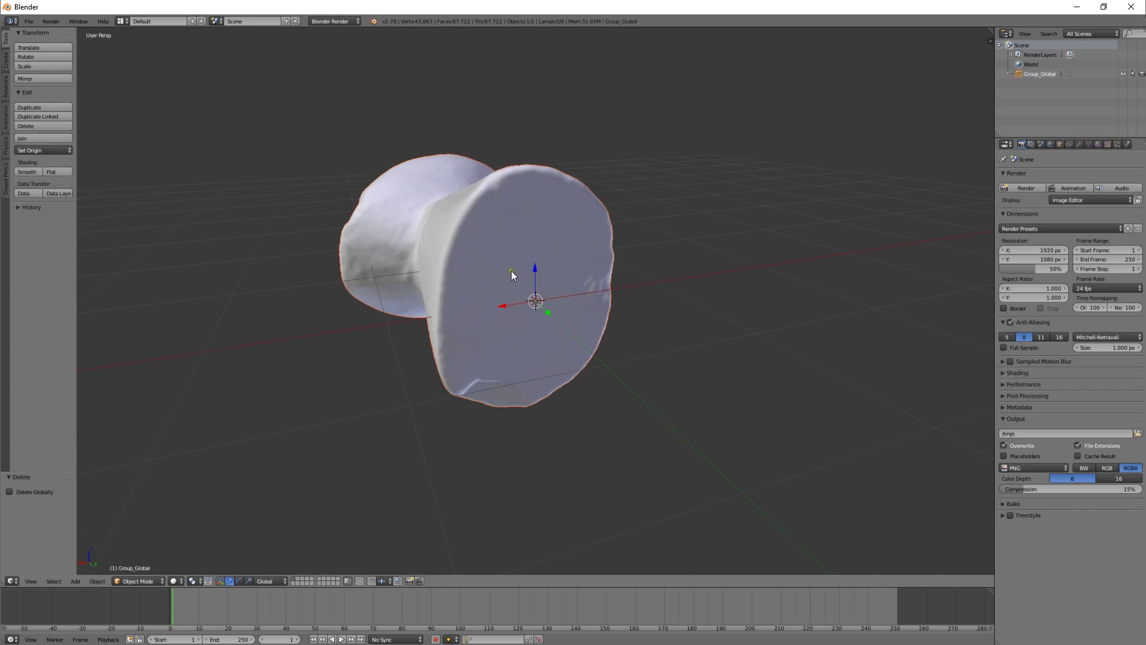
pyautogui.click(138, 581)
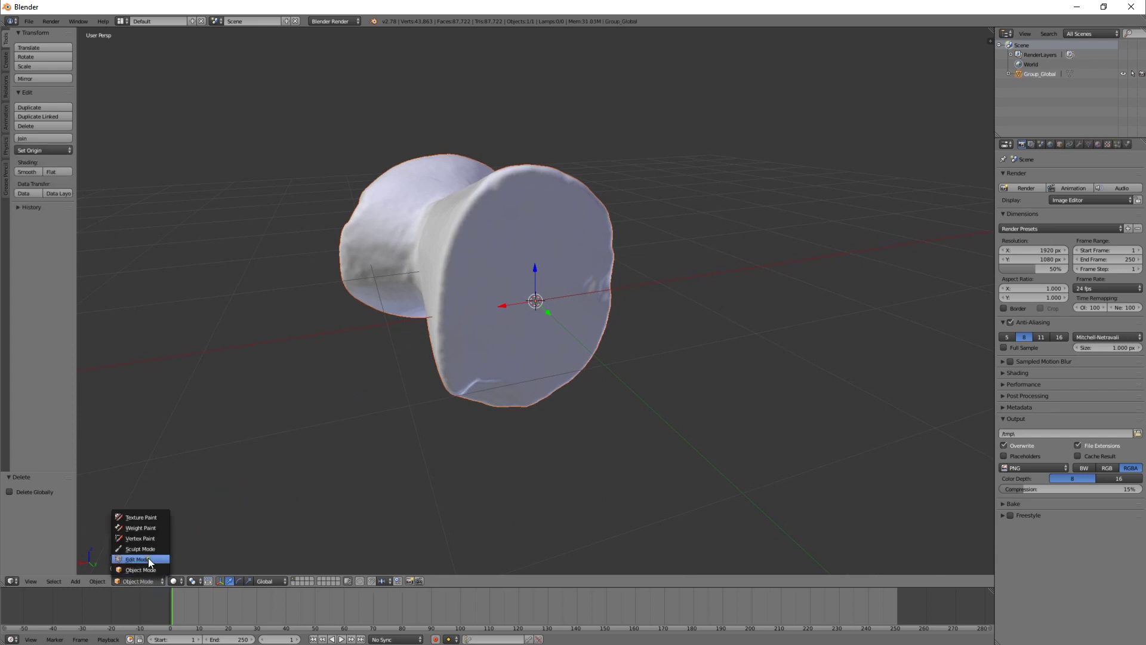
pyautogui.click(148, 558)
pyautogui.moveTo(364, 307); pyautogui.dragTo(410, 354, button='middle')
pyautogui.scroll(2, 425, 302)
pyautogui.moveTo(424, 303); pyautogui.dragTo(403, 310, button='middle')
pyautogui.hotkey('ctrl', 'Tab')
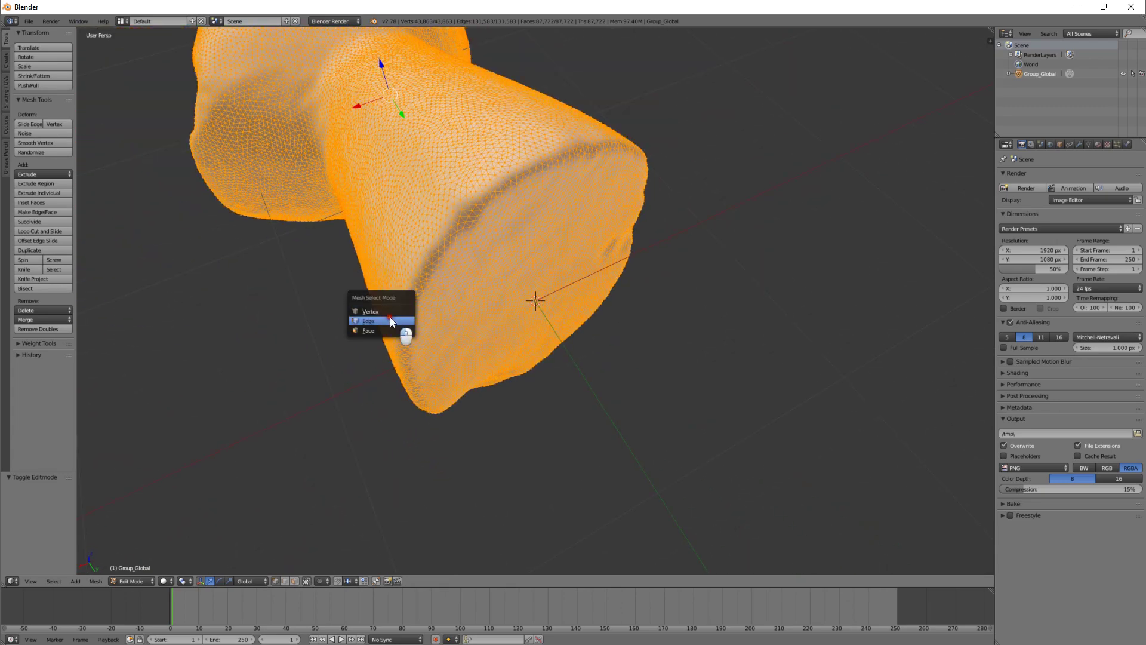
pyautogui.click(401, 323)
# Select a shortest-path edge loop around the rim of the neck's flat base and mark it as a seam.
pyautogui.scroll(2, 312, 282)
pyautogui.moveTo(312, 283); pyautogui.dragTo(585, 141, button='middle')
pyautogui.rightClick(474, 209)
pyautogui.keyDown('ctrl'); pyautogui.rightClick(597, 143); pyautogui.keyUp('ctrl')
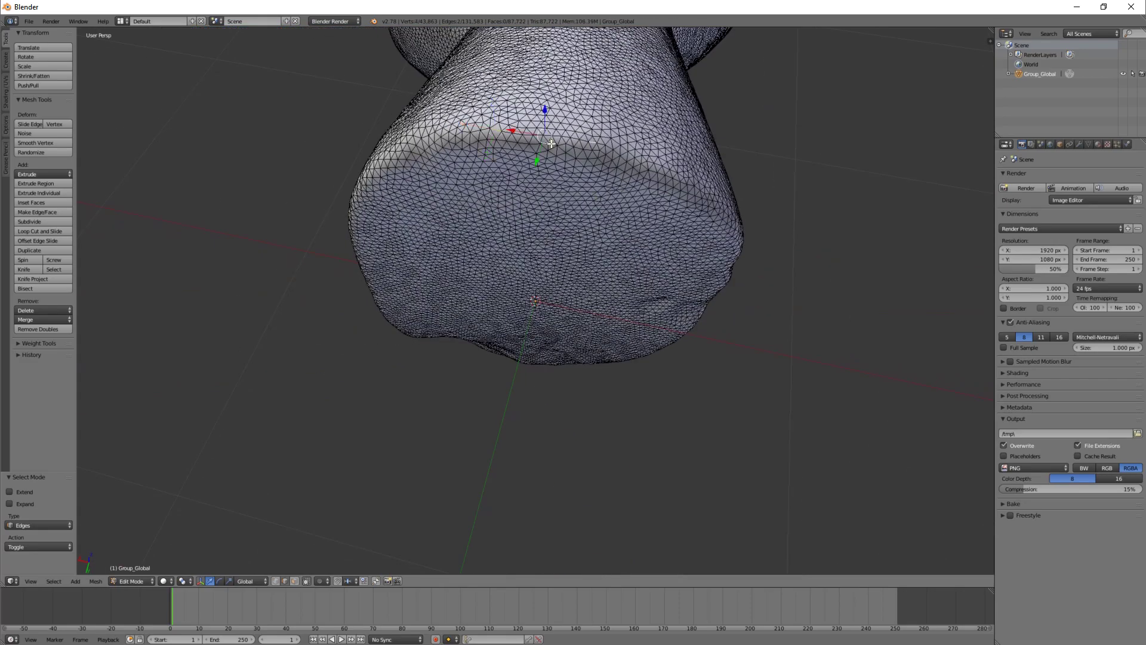
pyautogui.keyDown('ctrl'); pyautogui.rightClick(603, 149); pyautogui.keyUp('ctrl')
pyautogui.keyDown('ctrl'); pyautogui.rightClick(676, 185); pyautogui.keyUp('ctrl')
pyautogui.moveTo(675, 185); pyautogui.dragTo(480, 237, button='middle')
pyautogui.keyDown('ctrl'); pyautogui.rightClick(601, 481); pyautogui.keyUp('ctrl')
pyautogui.keyDown('ctrl'); pyautogui.rightClick(496, 418); pyautogui.keyUp('ctrl')
pyautogui.hotkey('ctrl', 'e')
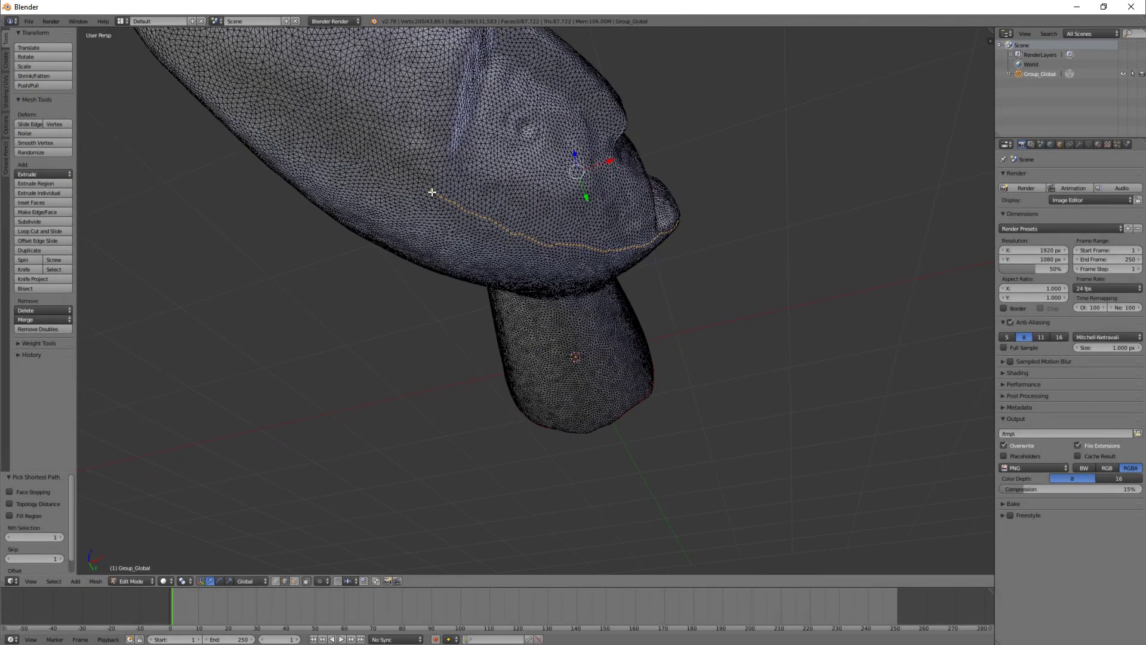
# Extend the edge path around the side of the head and mark the selected edges as a seam.
pyautogui.keyDown('ctrl'); pyautogui.click(379, 269); pyautogui.keyUp('ctrl')
pyautogui.moveTo(378, 269); pyautogui.dragTo(345, 310, button='middle')
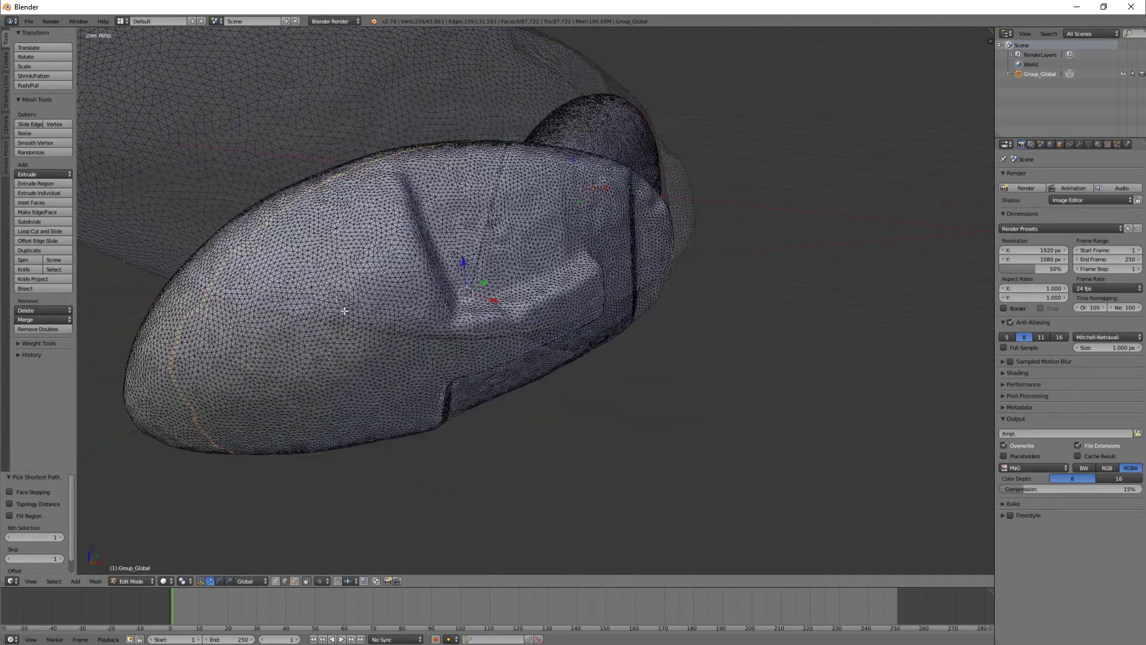
pyautogui.hotkey('ctrl', 'e')
pyautogui.click(336, 185)
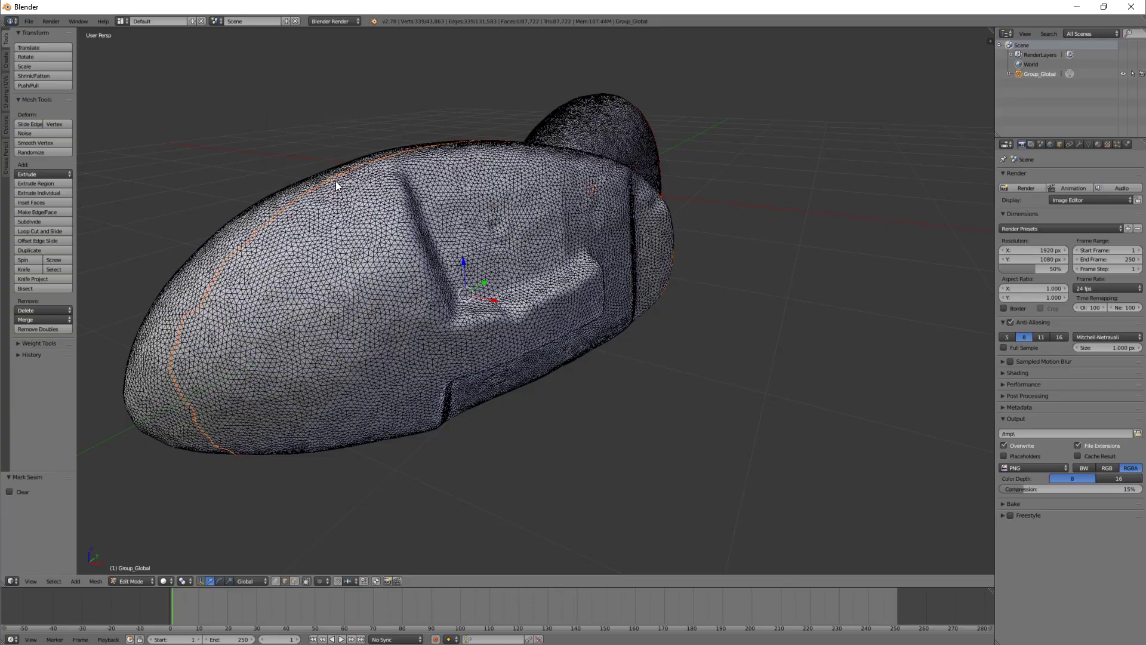
pyautogui.moveTo(461, 269); pyautogui.dragTo(397, 292, button='middle')
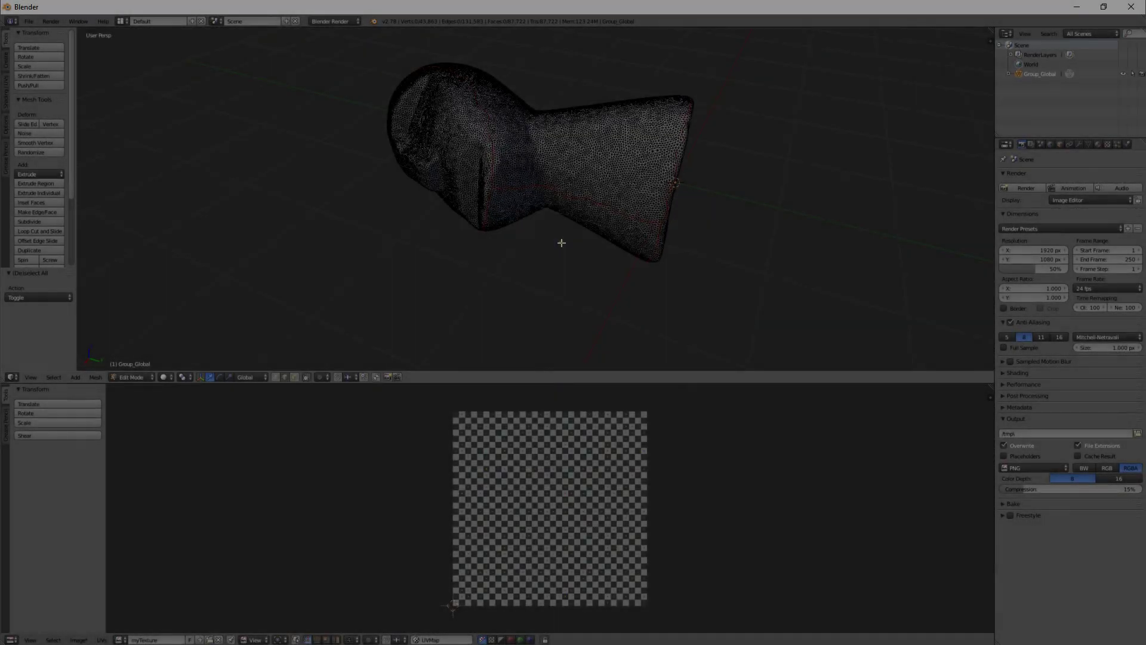
# Select the entire head mesh and unwrap it along the marked seams with the Unwrap UV mapping.
pyautogui.press('a')
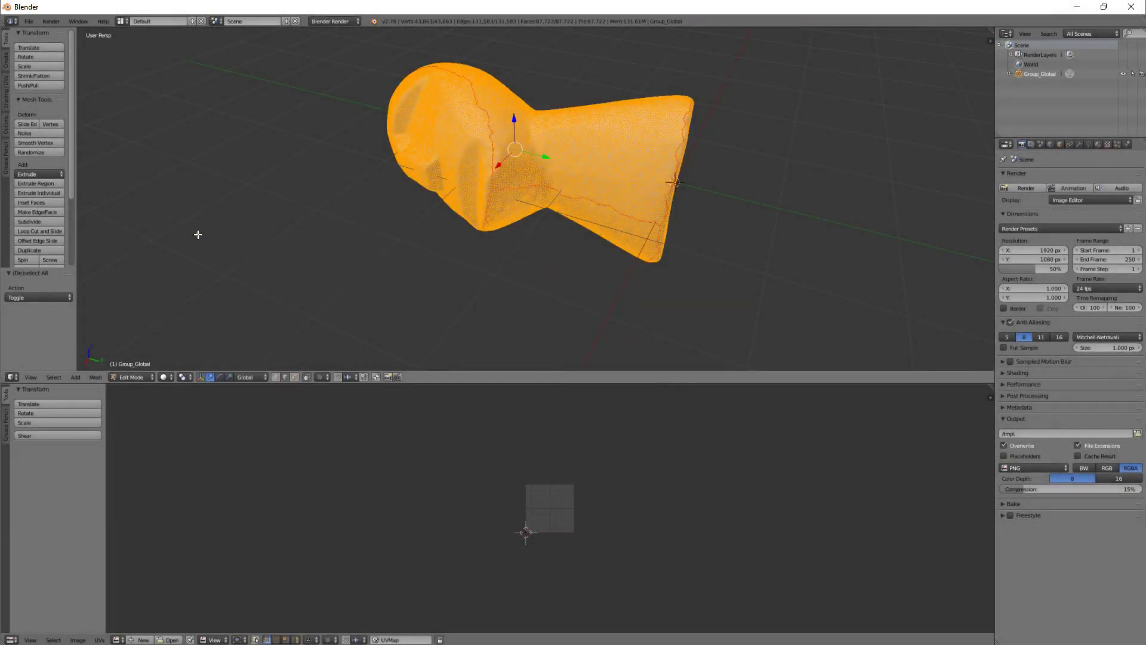
pyautogui.click(8, 102)
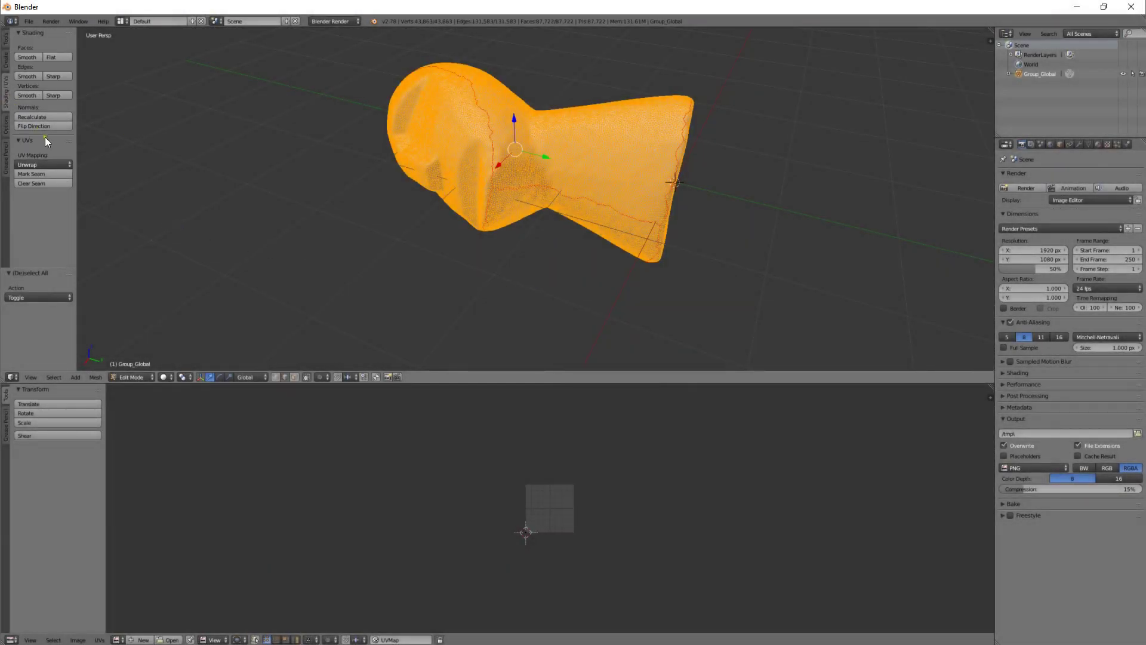
pyautogui.click(52, 163)
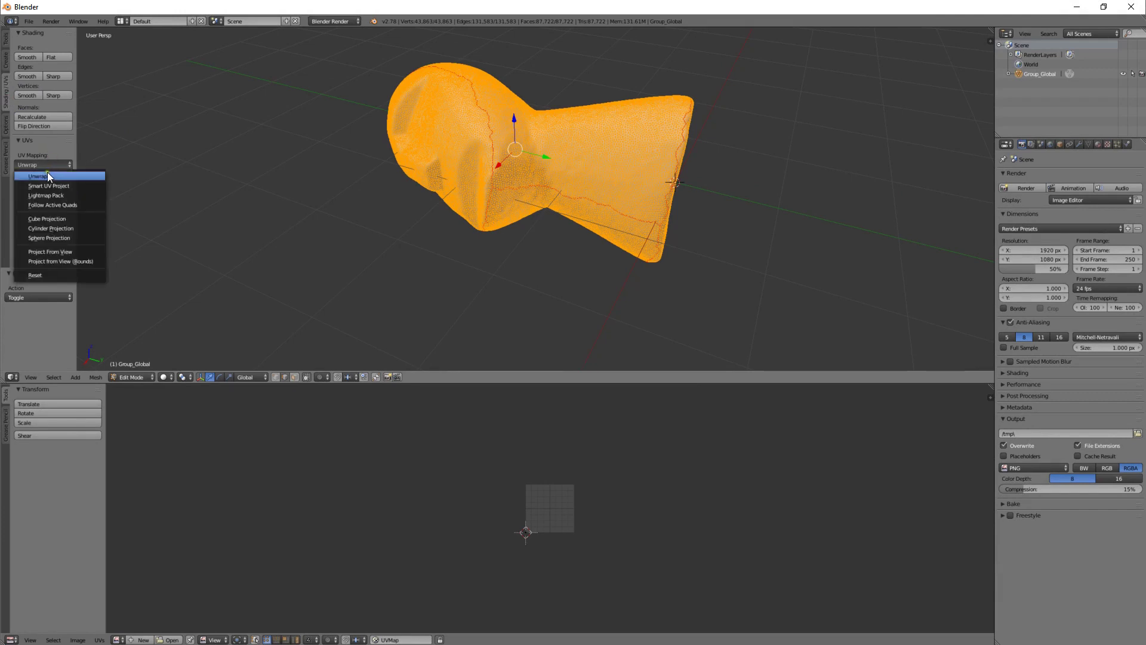
pyautogui.click(85, 176)
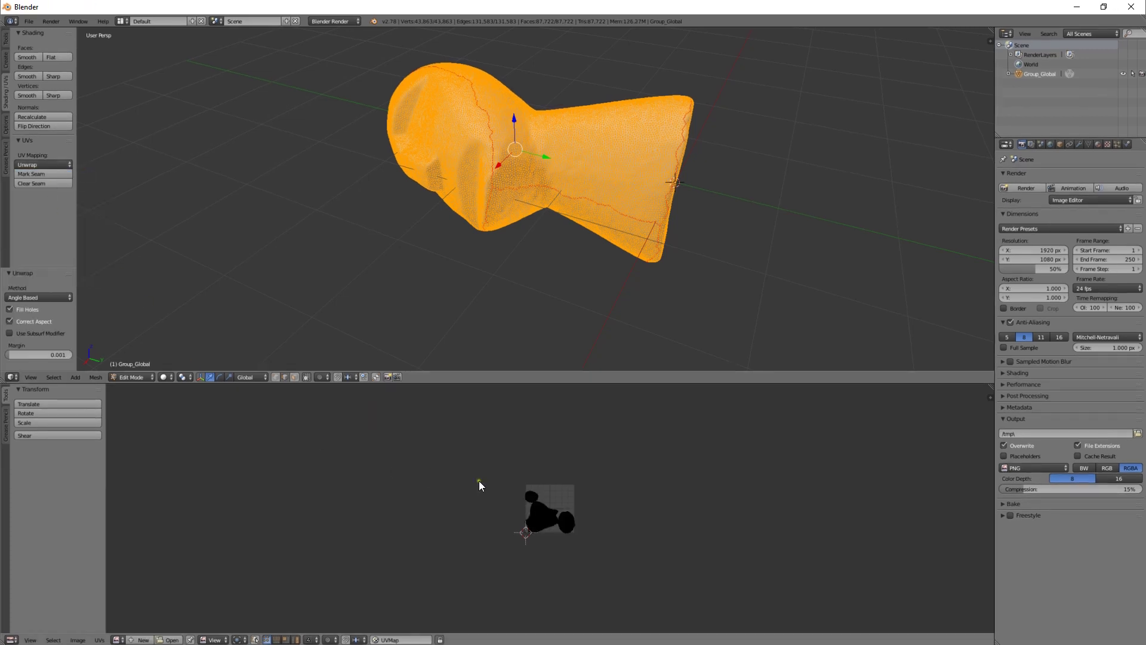
pyautogui.scroll(8, 564, 514)
pyautogui.scroll(-2, 554, 523)
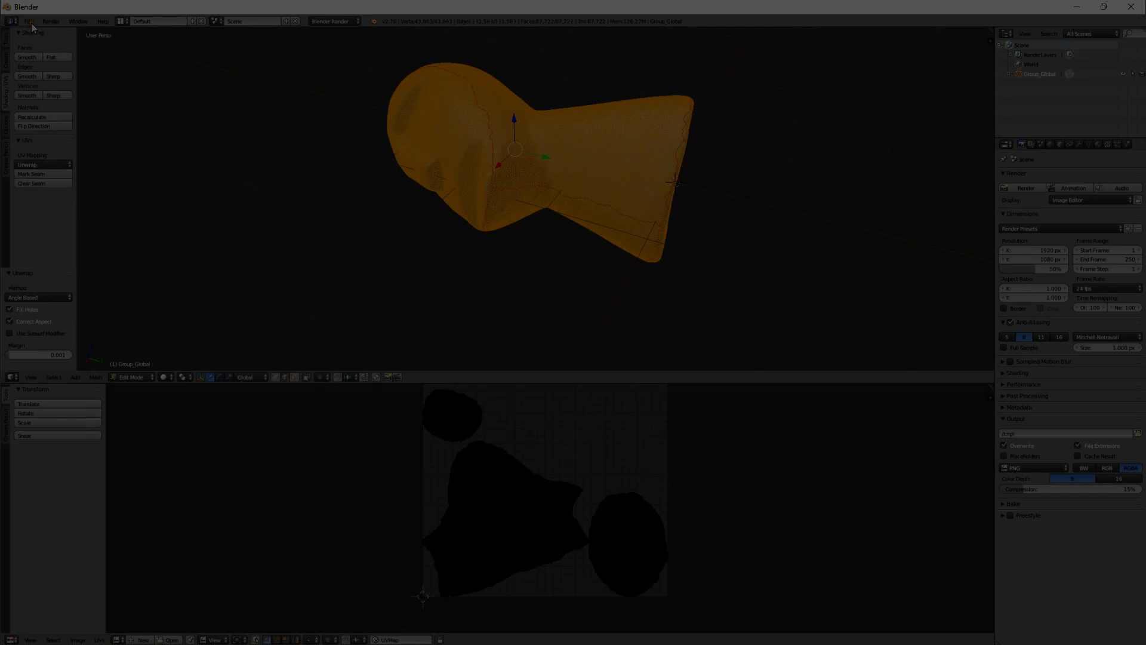
# Export the unwrapped mesh as a Wavefront file named customUVs.obj in the Episode10 folder.
pyautogui.click(29, 21)
pyautogui.moveTo(64, 203)
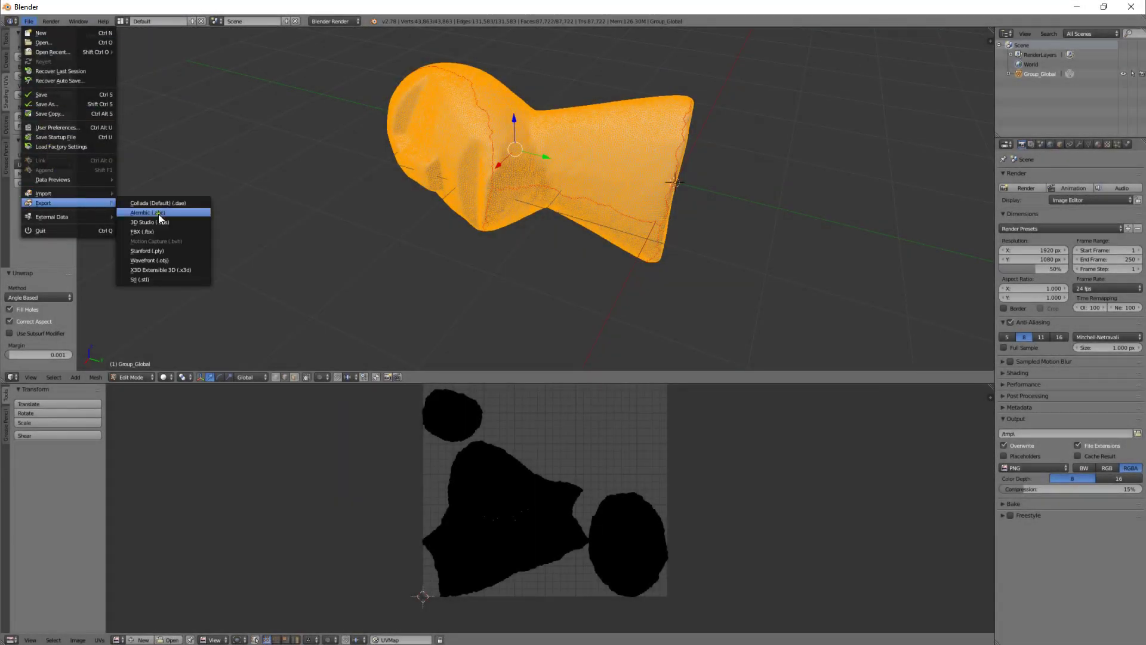
pyautogui.click(161, 260)
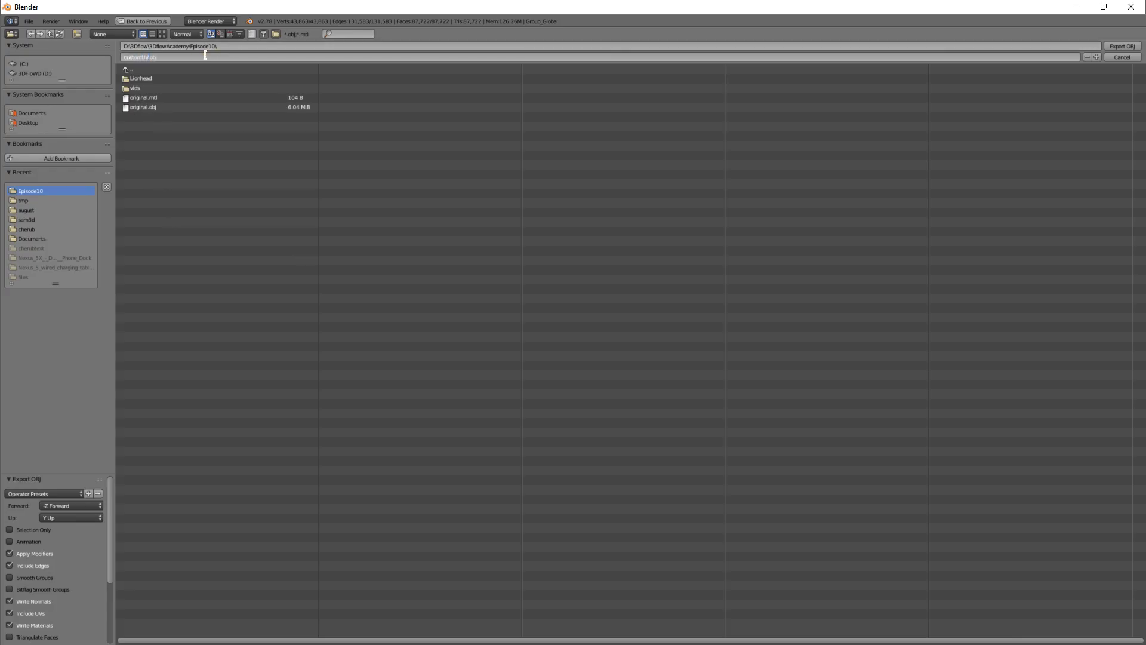
pyautogui.press('Return')
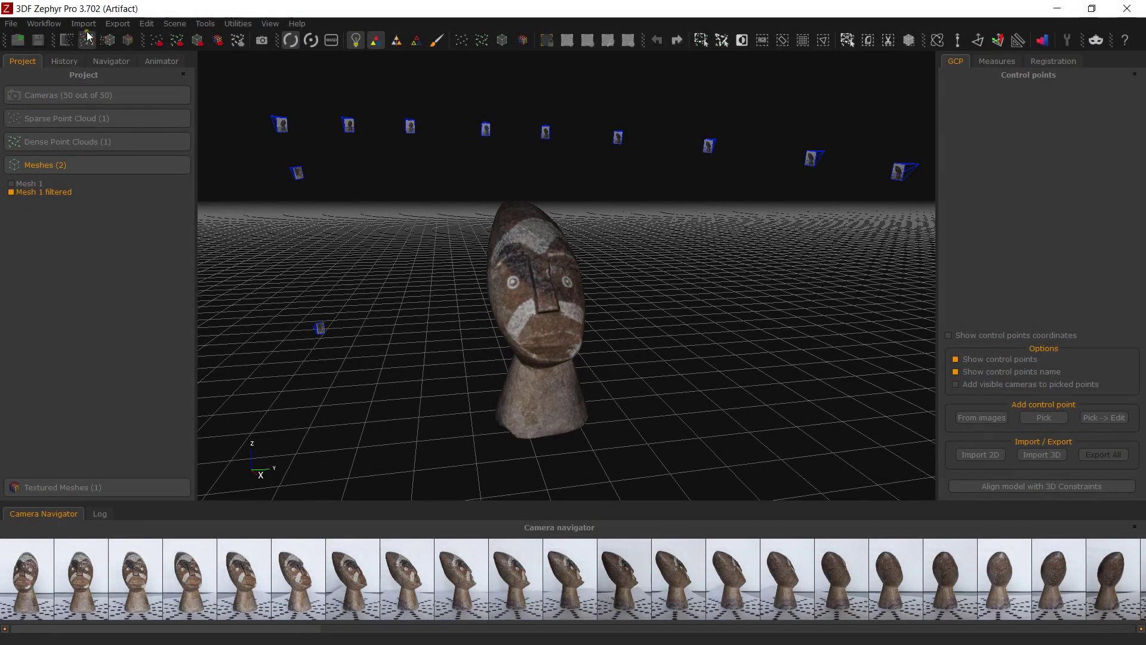
# Switch to 3DF Zephyr and load customUVs.obj as a mesh with known UV map.
pyautogui.click(89, 24)
pyautogui.click(123, 51)
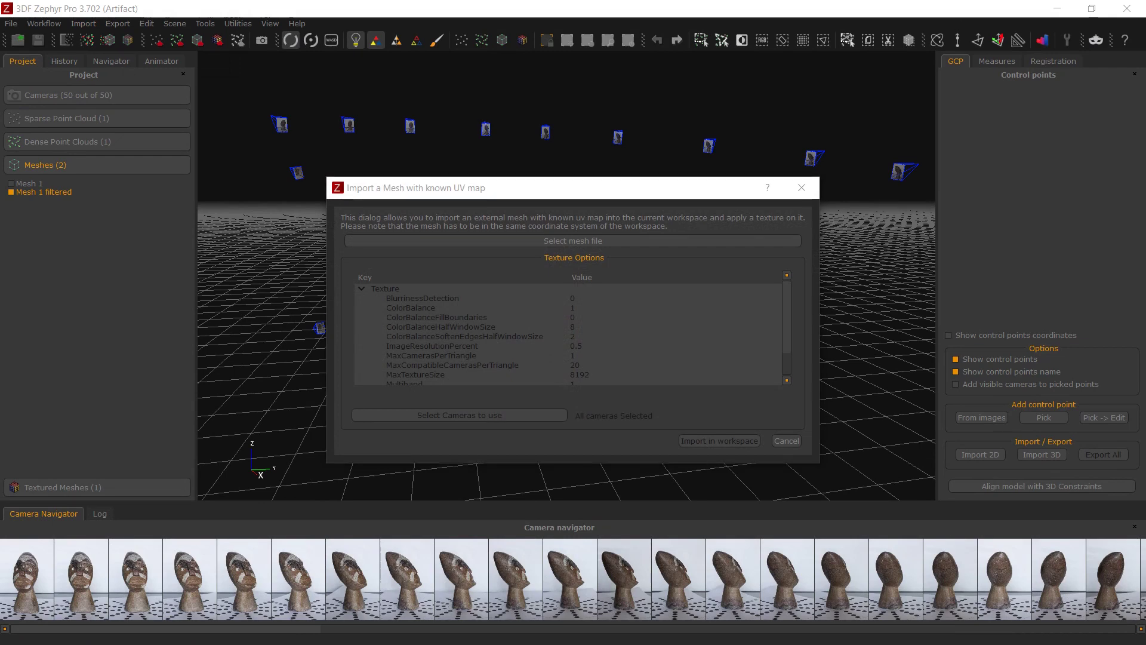
pyautogui.click(516, 239)
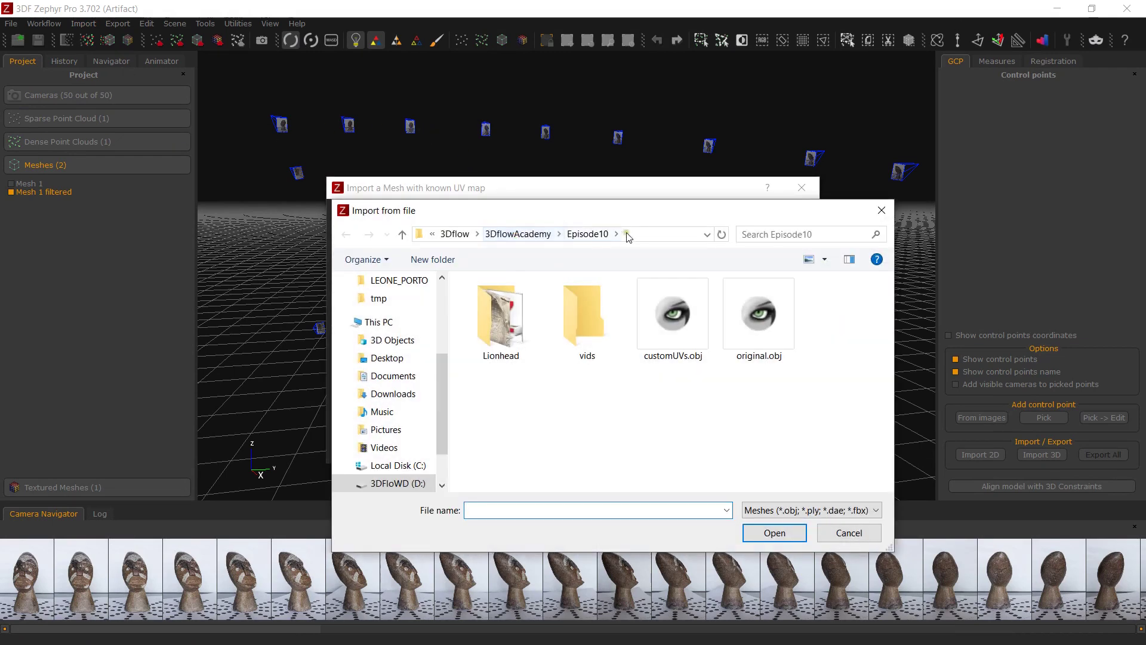
pyautogui.doubleClick(673, 313)
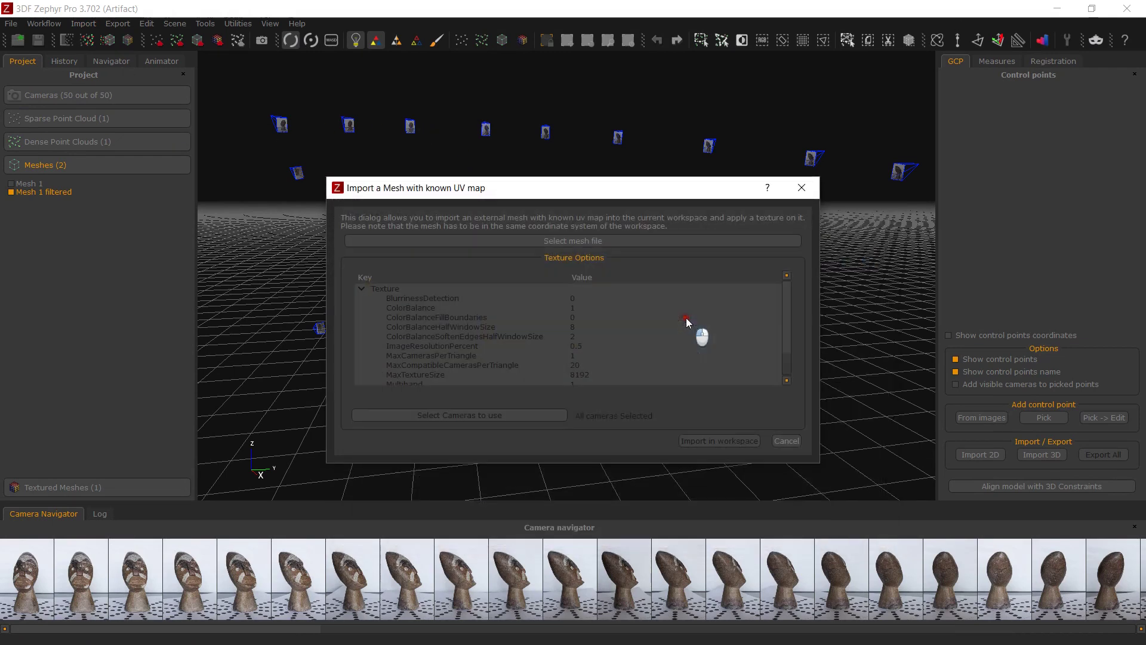
# Set MaxTextureSize to 4096 in the texture options for the imported mesh.
pyautogui.click(699, 342)
pyautogui.scroll(-1, 617, 306)
pyautogui.doubleClick(605, 346)
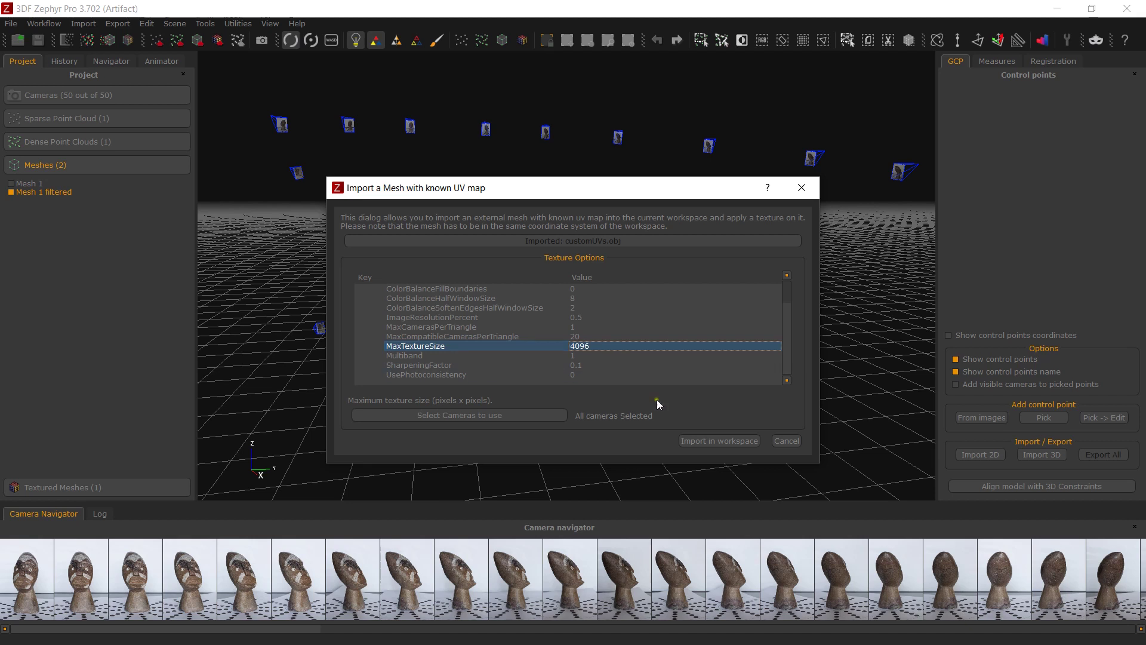
# Import customUVs.obj into the workspace and inspect the UV mapping of the resulting textured mesh.
pyautogui.click(700, 440)
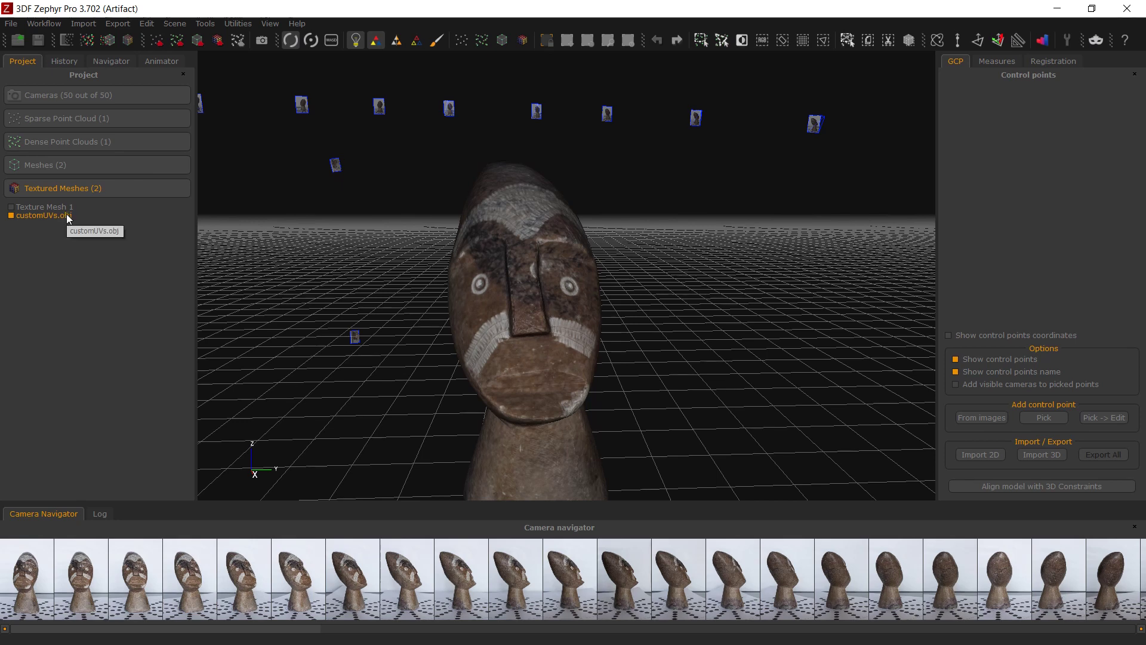
pyautogui.rightClick(66, 215)
pyautogui.click(117, 345)
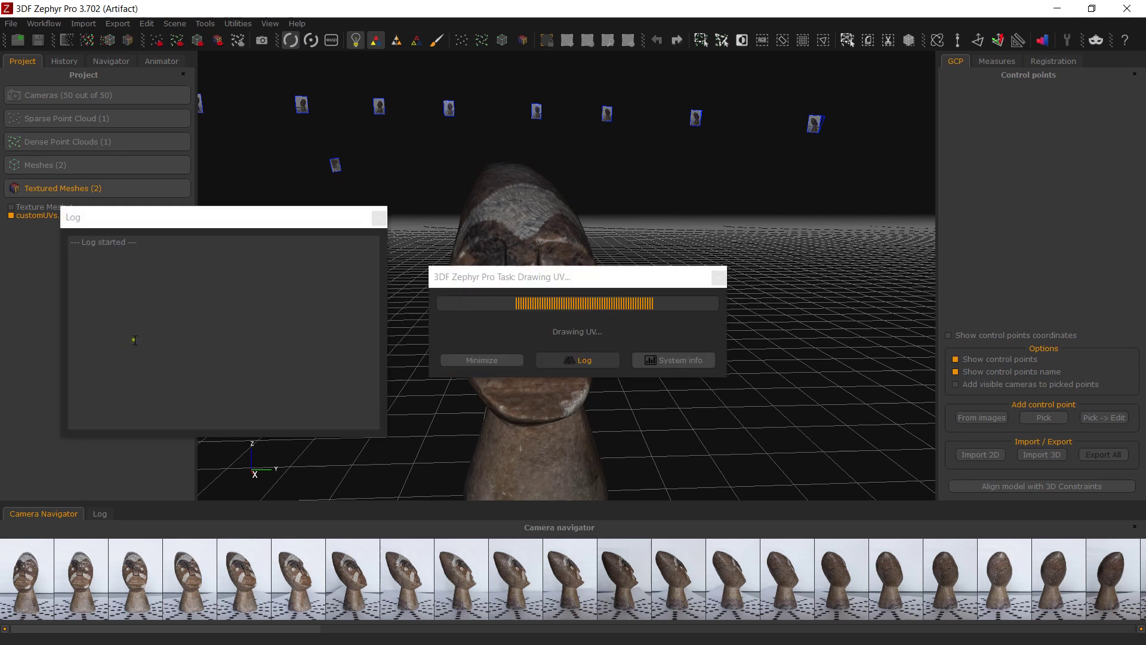
pyautogui.scroll(6, 554, 394)
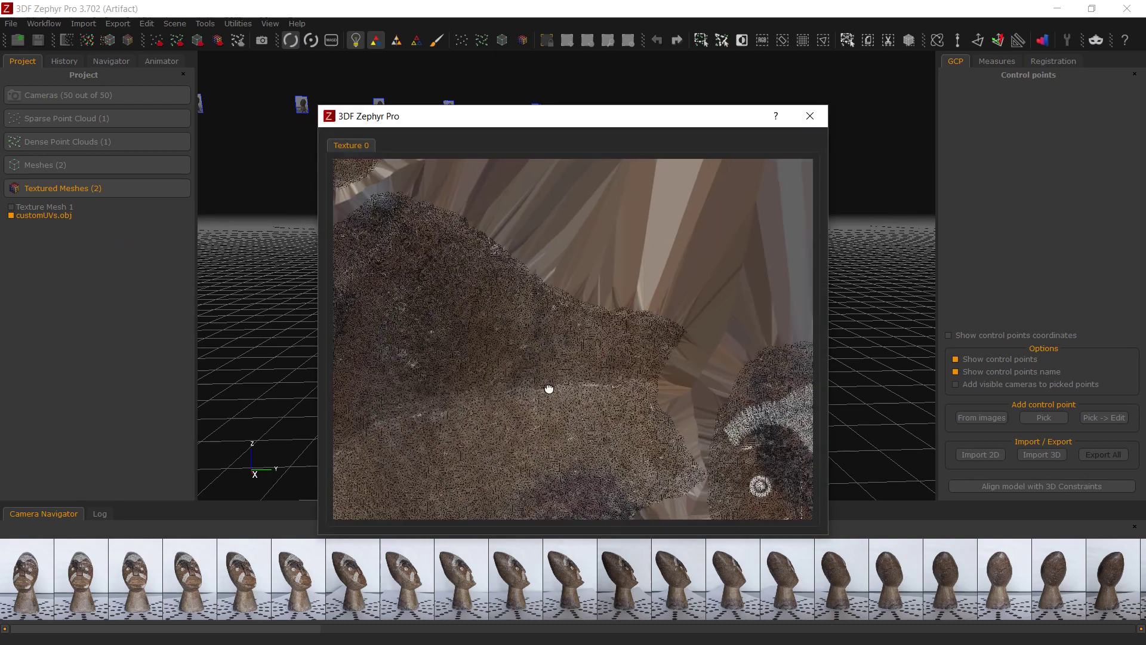
pyautogui.moveTo(622, 343); pyautogui.dragTo(697, 433)
pyautogui.scroll(-5, 657, 436)
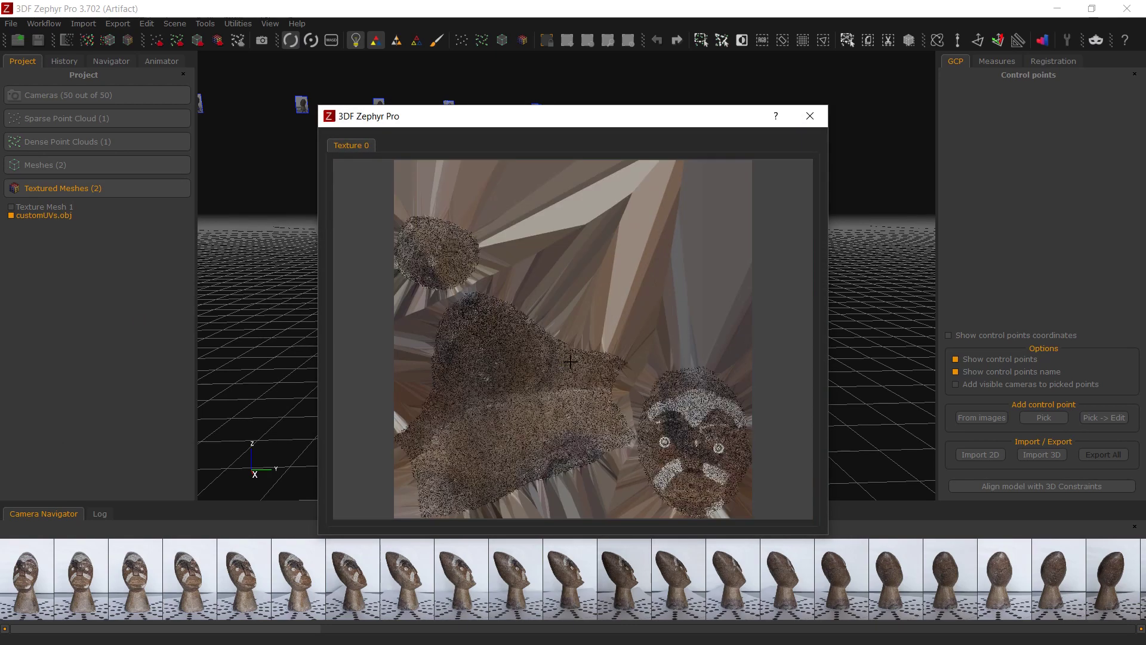
pyautogui.click(810, 116)
# Export the customUVs.obj textured mesh in Obj/Mtl format as final.obj in the Episode10 folder.
pyautogui.rightClick(59, 215)
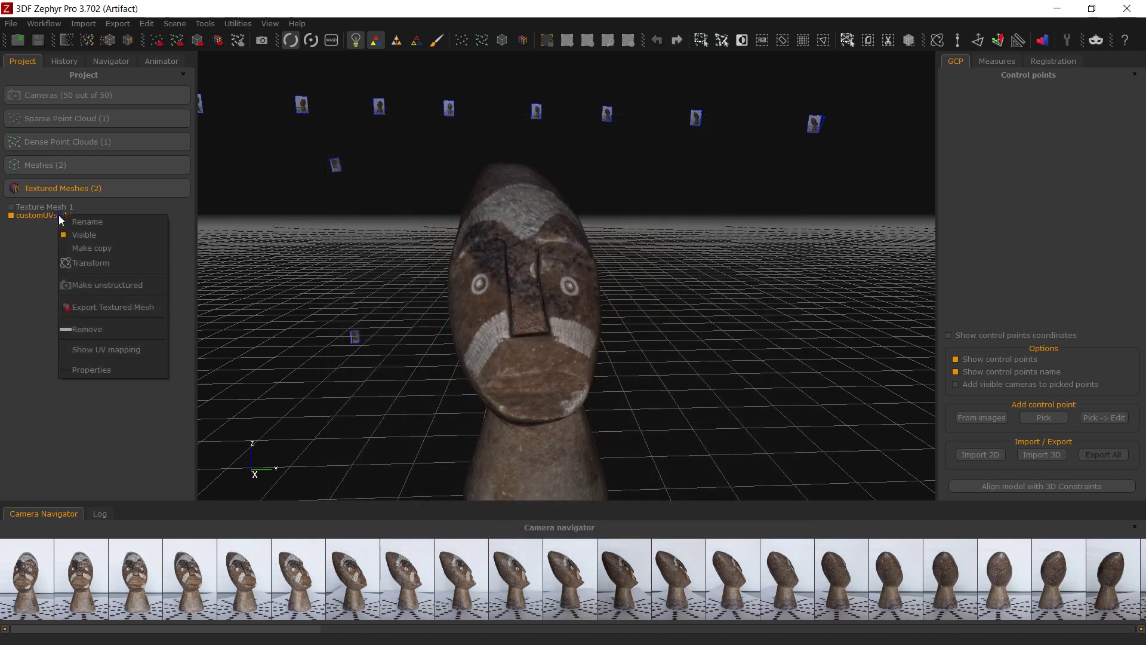
pyautogui.click(114, 308)
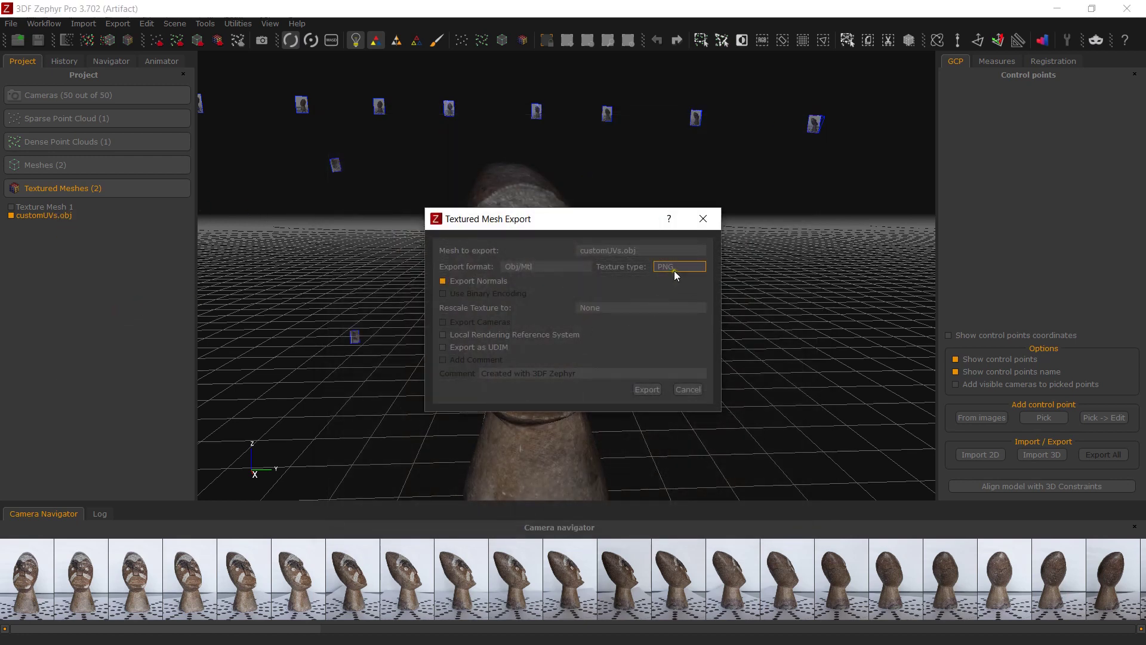
pyautogui.click(649, 389)
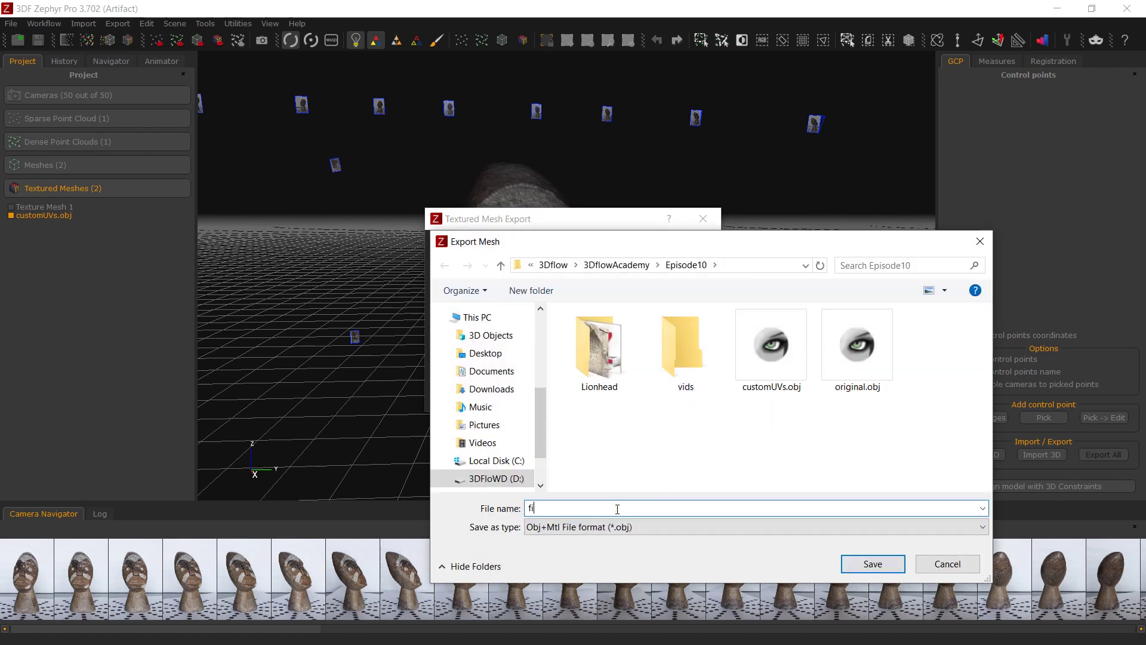
pyautogui.click(872, 563)
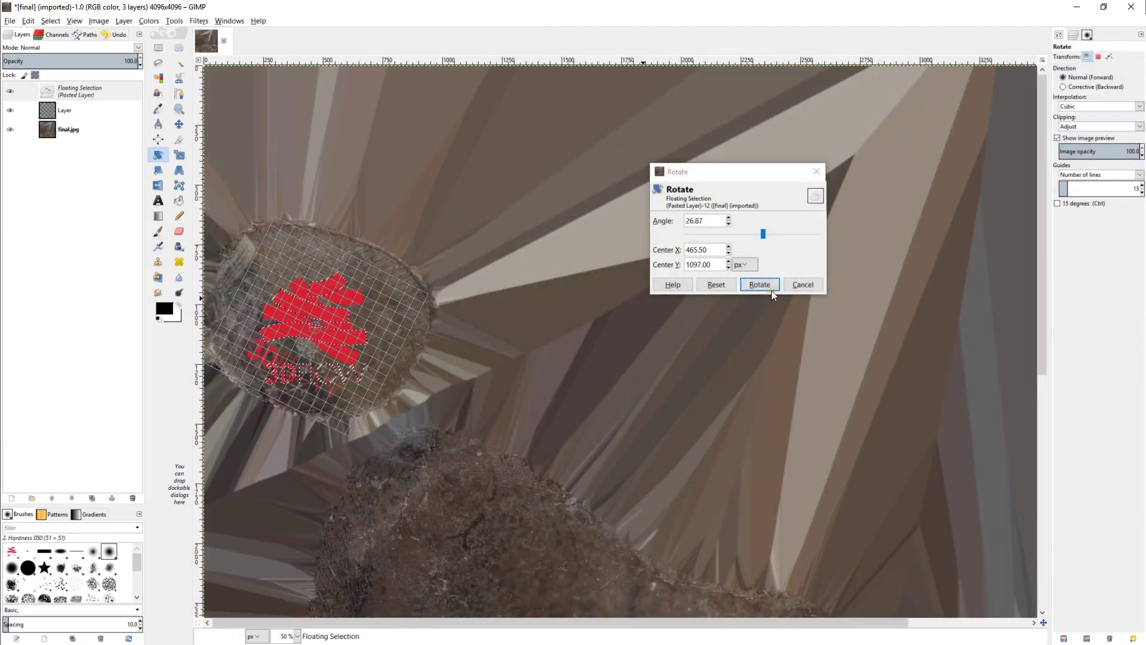
# Switch to GIMP, rotate the pasted 3Dflow logo on the base's texture by 26.87 degrees, and inspect the retextured model in MeshLab.
pyautogui.click(770, 289)
pyautogui.press('m')
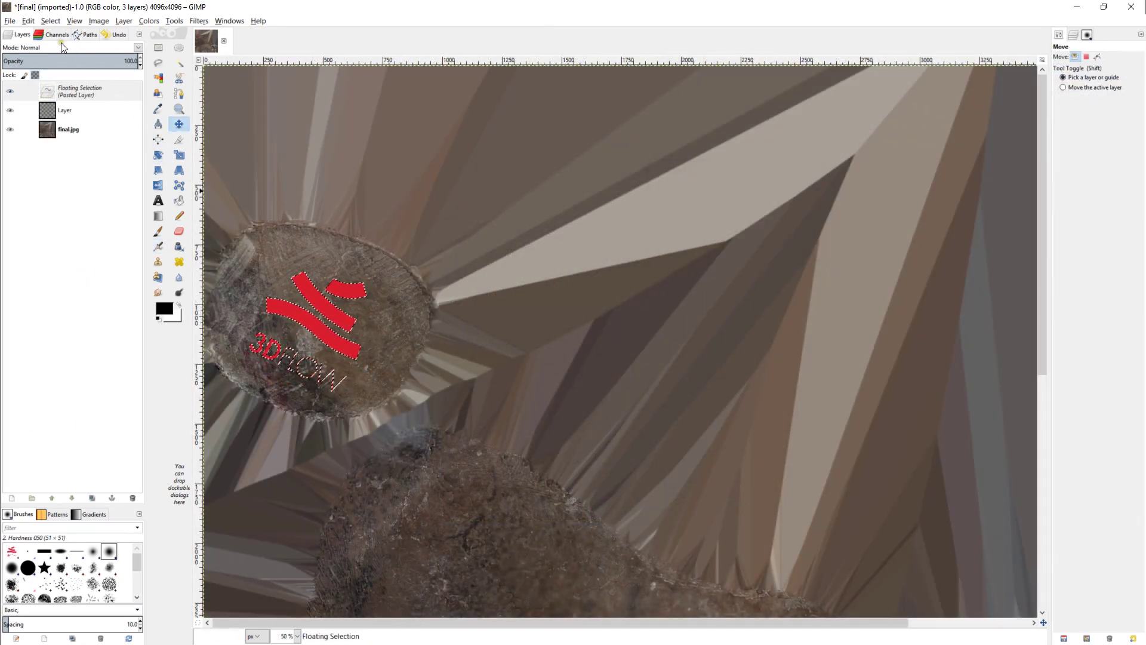
pyautogui.click(9, 21)
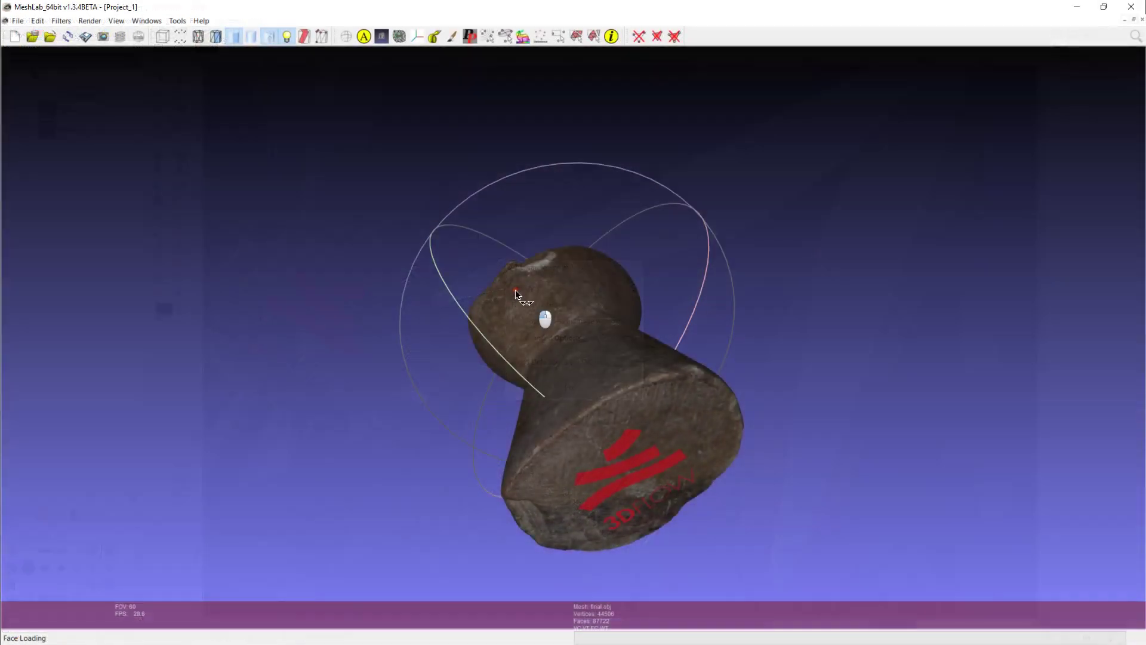
pyautogui.moveTo(515, 289); pyautogui.dragTo(593, 350)
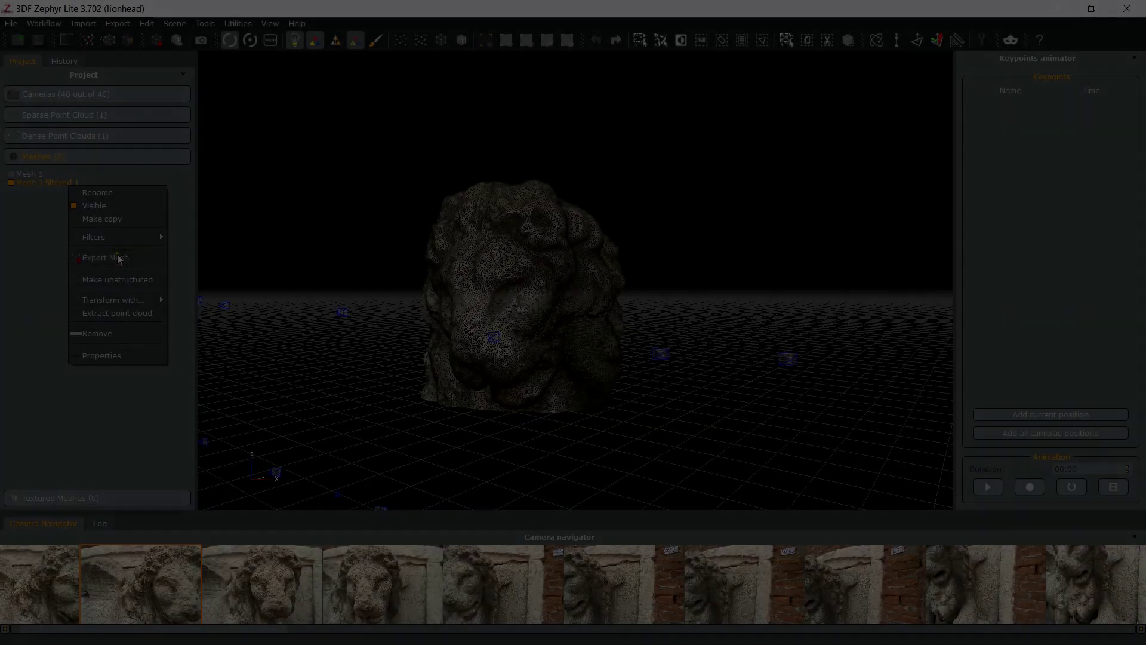
# Switch to the lionhead project in 3DF Zephyr Lite and export the mesh Mesh 1 filtered 1.
pyautogui.click(118, 255)
pyautogui.click(604, 277)
pyautogui.click(609, 306)
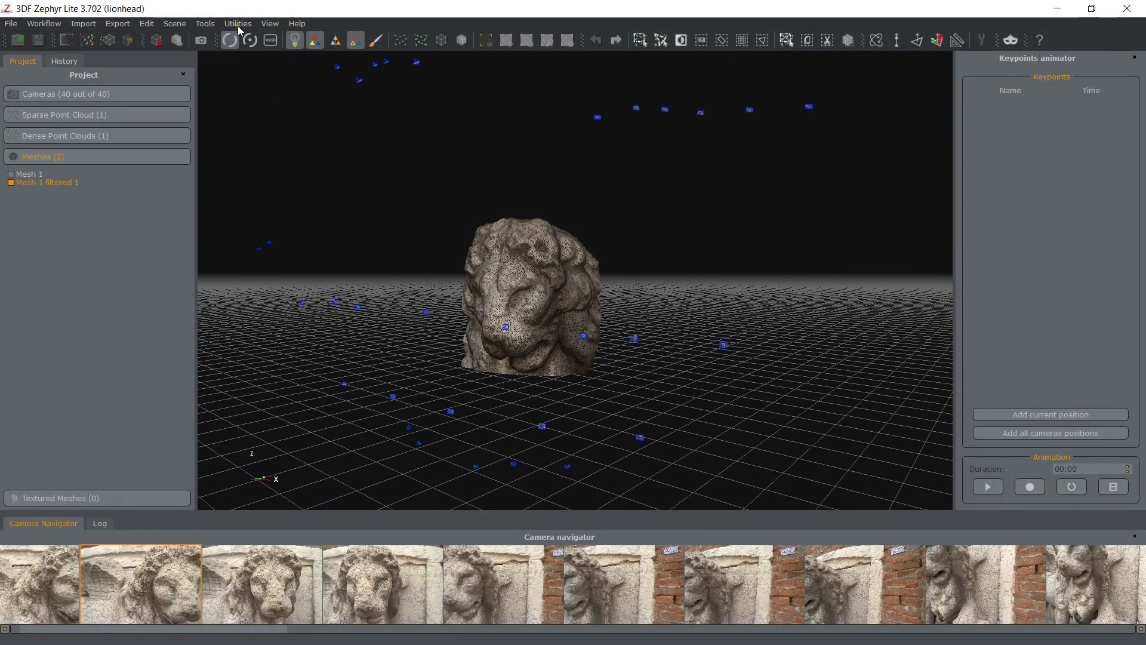
# Set the Up Axis to Y in the application options.
pyautogui.click(239, 24)
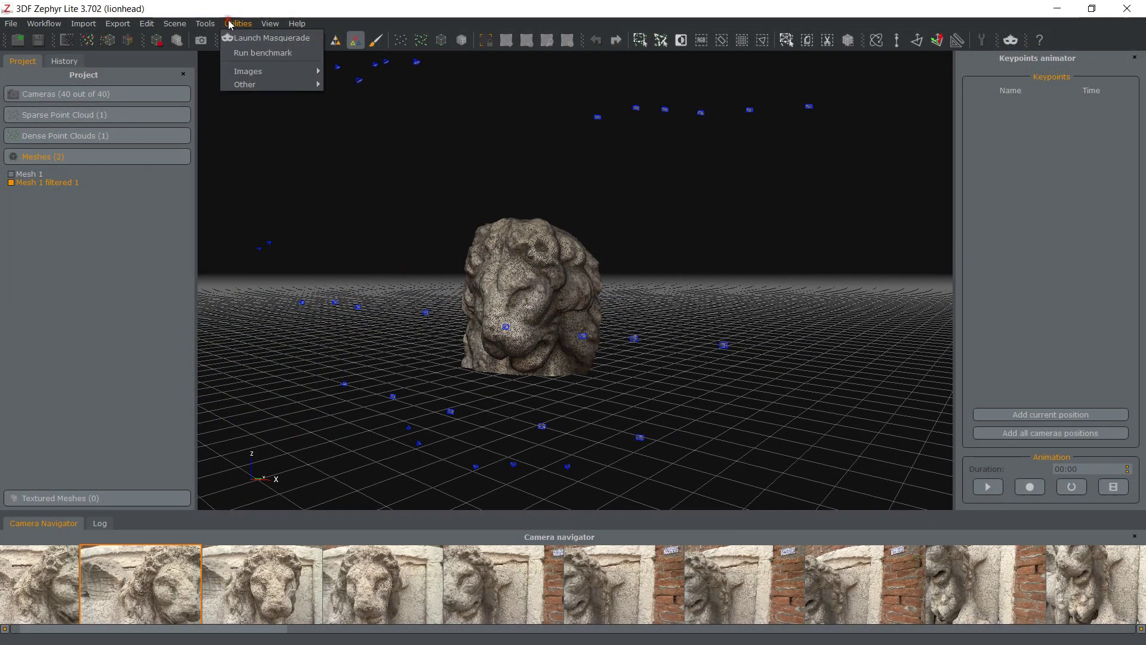
pyautogui.click(226, 97)
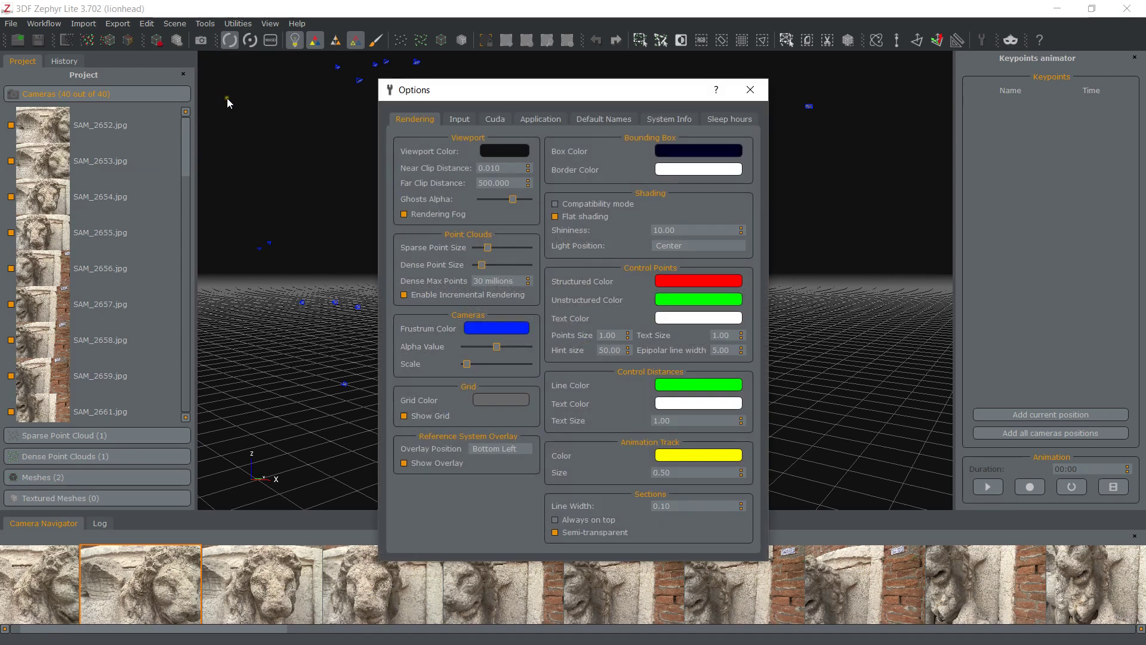
pyautogui.click(525, 118)
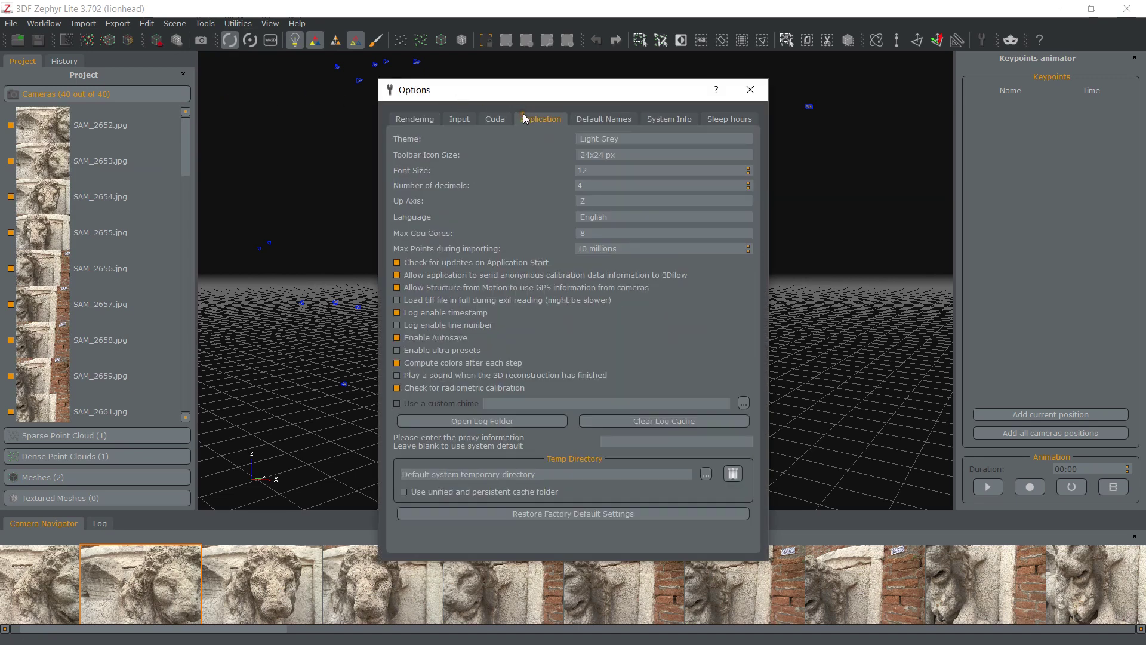
pyautogui.click(588, 201)
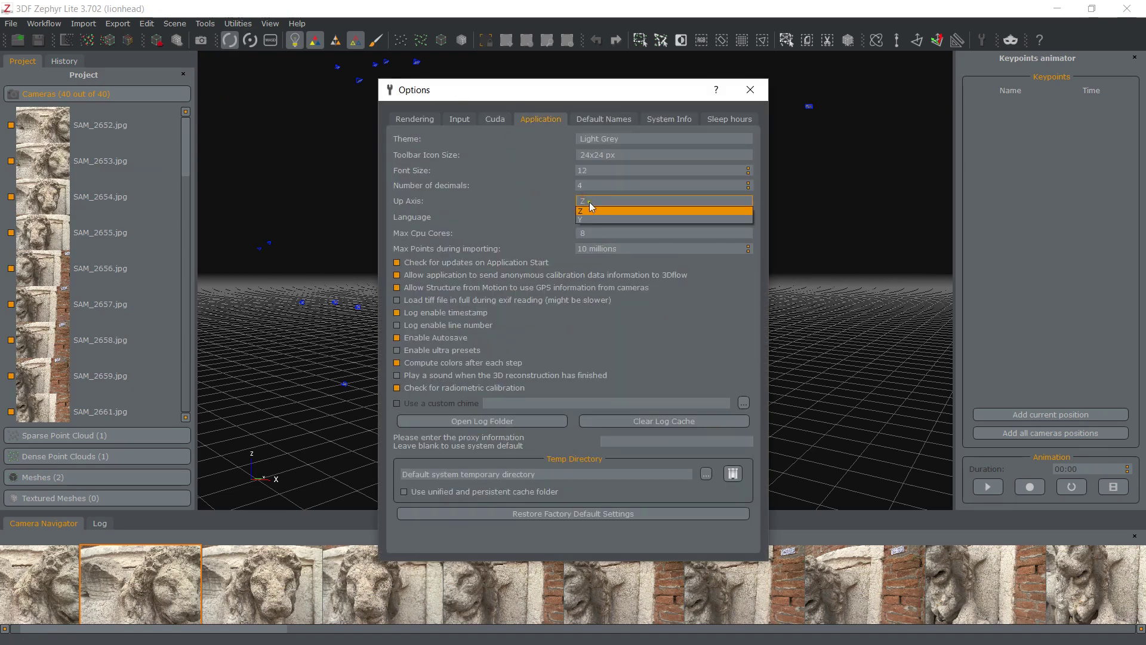
pyautogui.click(595, 220)
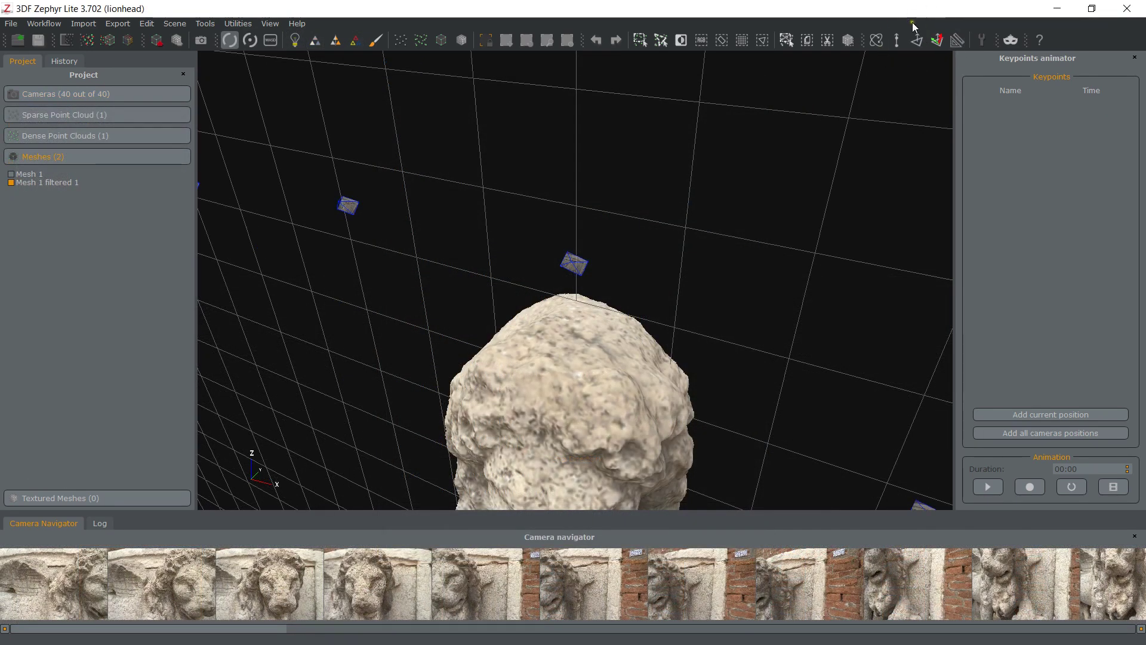
pyautogui.click(568, 327)
pyautogui.click(528, 356)
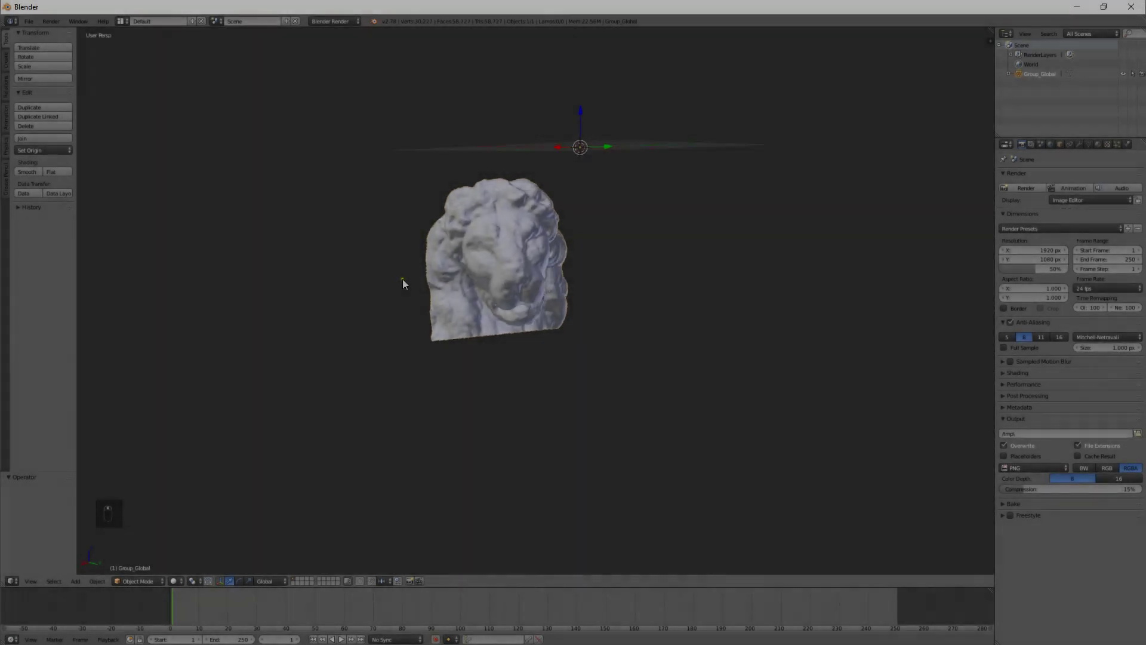
# Switch to Blender and enter Edit Mode on the imported lion head mesh.
pyautogui.moveTo(403, 278)
pyautogui.mouseDown(button='middle')
pyautogui.moveTo(368, 273)
pyautogui.moveTo(409, 281)
pyautogui.mouseUp(button='middle')
pyautogui.scroll(4, 400, 341)
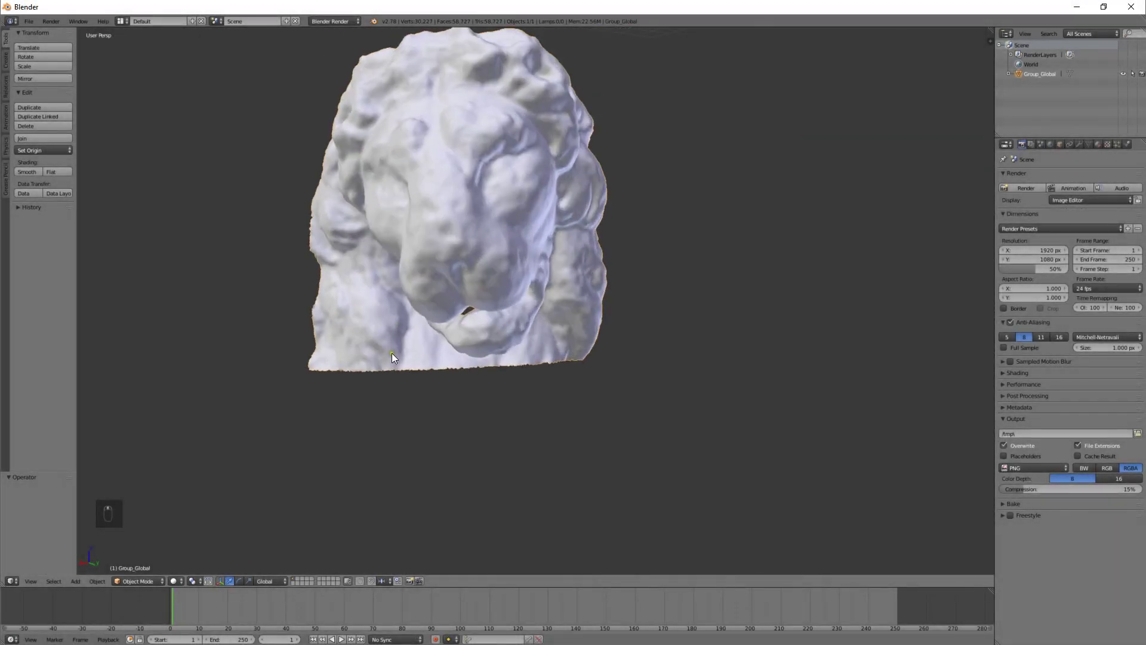
pyautogui.scroll(1, 391, 353)
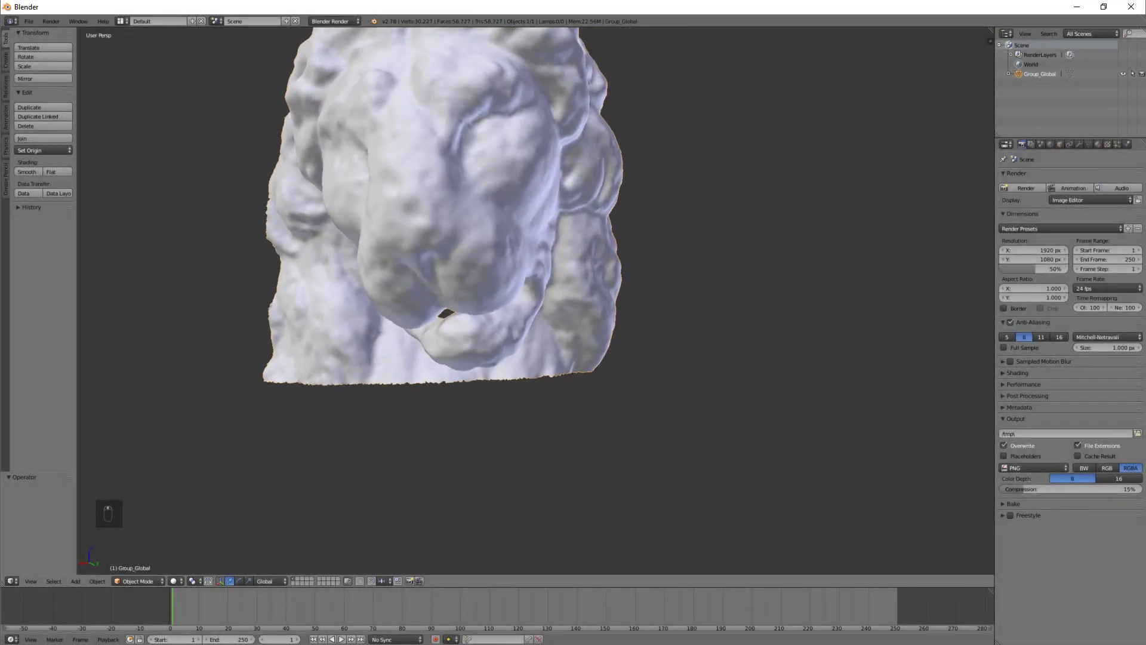
pyautogui.moveTo(274, 399); pyautogui.dragTo(288, 415, button='middle')
pyautogui.click(149, 578)
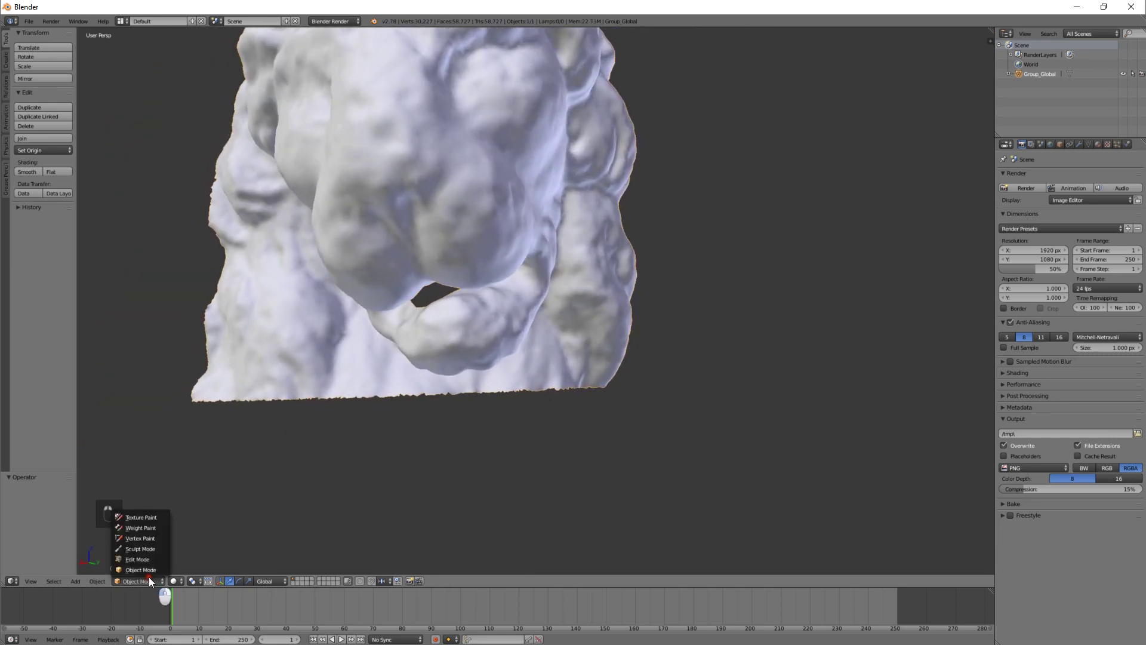
pyautogui.click(149, 561)
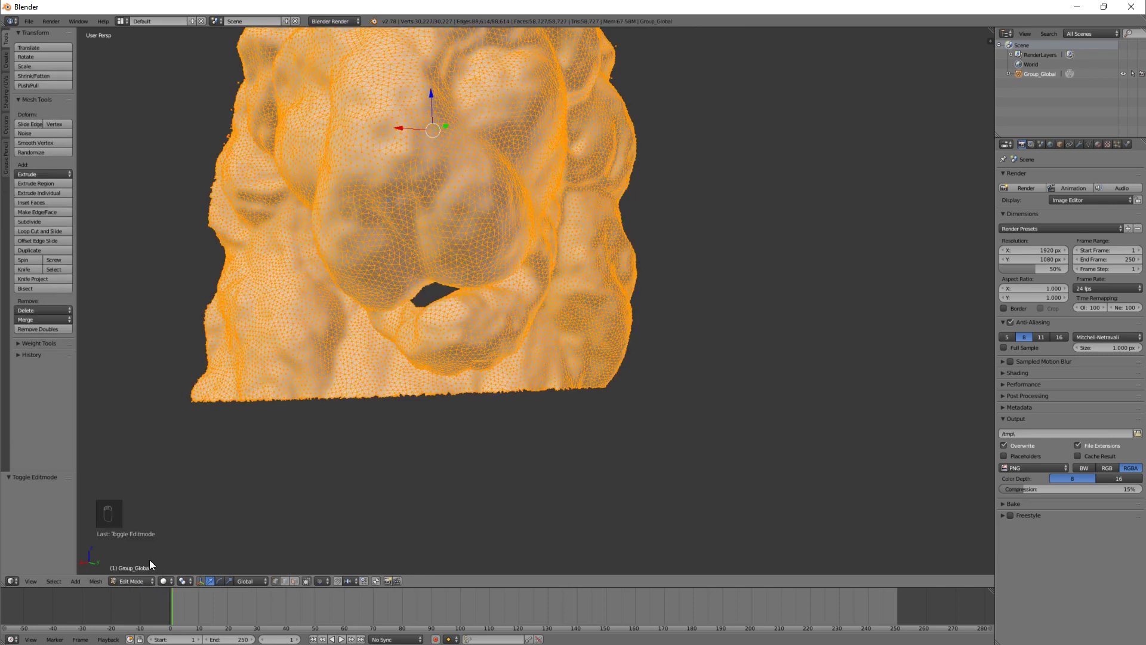
# Set the mesh select mode to Vertex and invert the selection of the lion head mesh.
pyautogui.hotkey('ctrl', 'Tab')
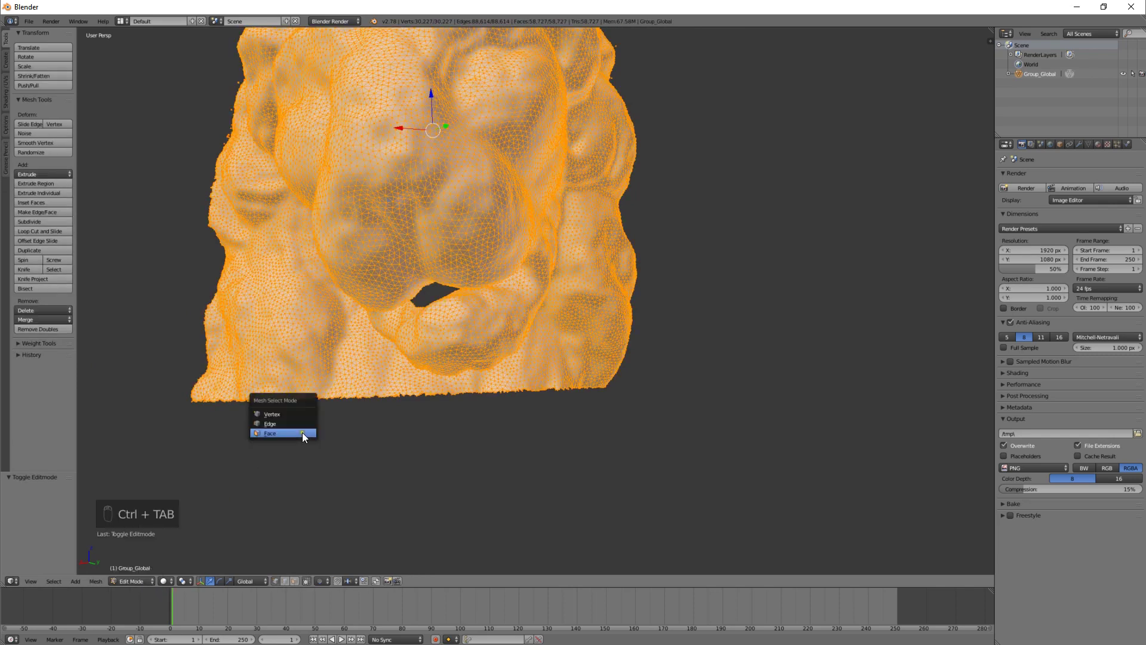
pyautogui.click(292, 414)
pyautogui.hotkey('ctrl', 'i')
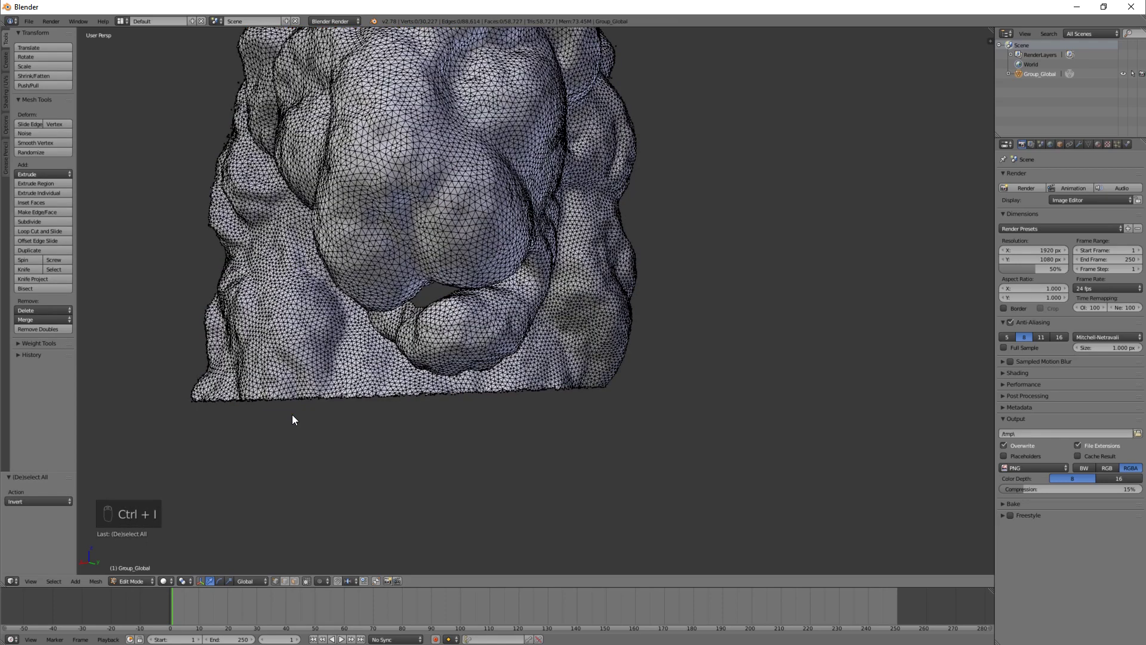
# Cut a straight line across the full width of the lion head just above its jagged lower edge with the Knife tool, cut-through enabled.
pyautogui.press('k')
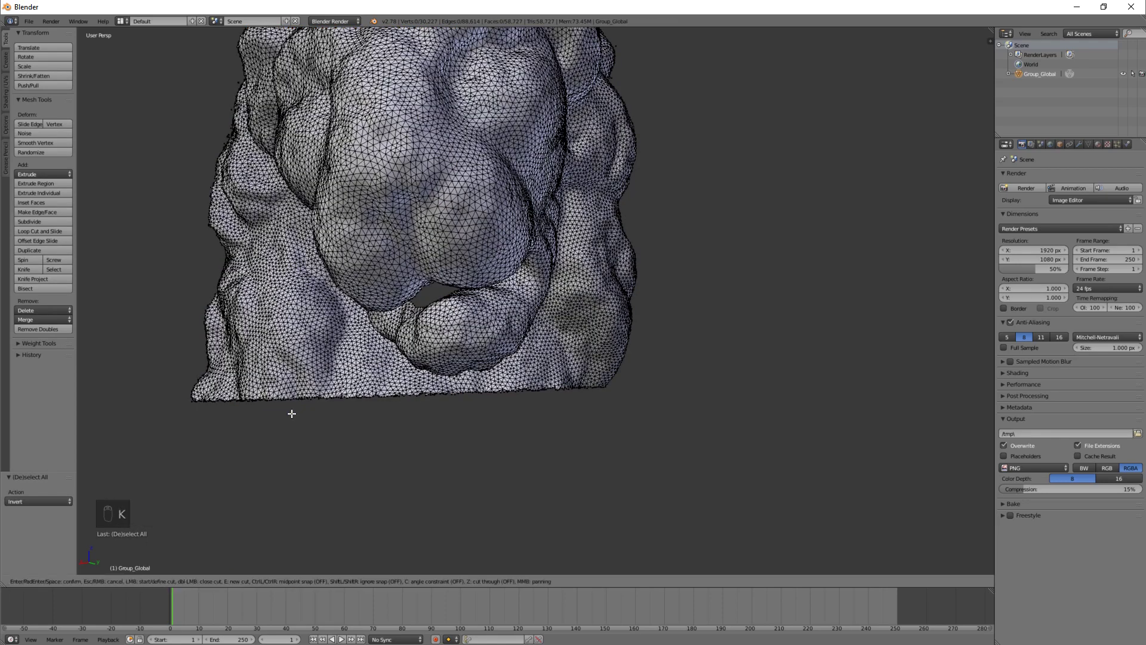
pyautogui.click(175, 394)
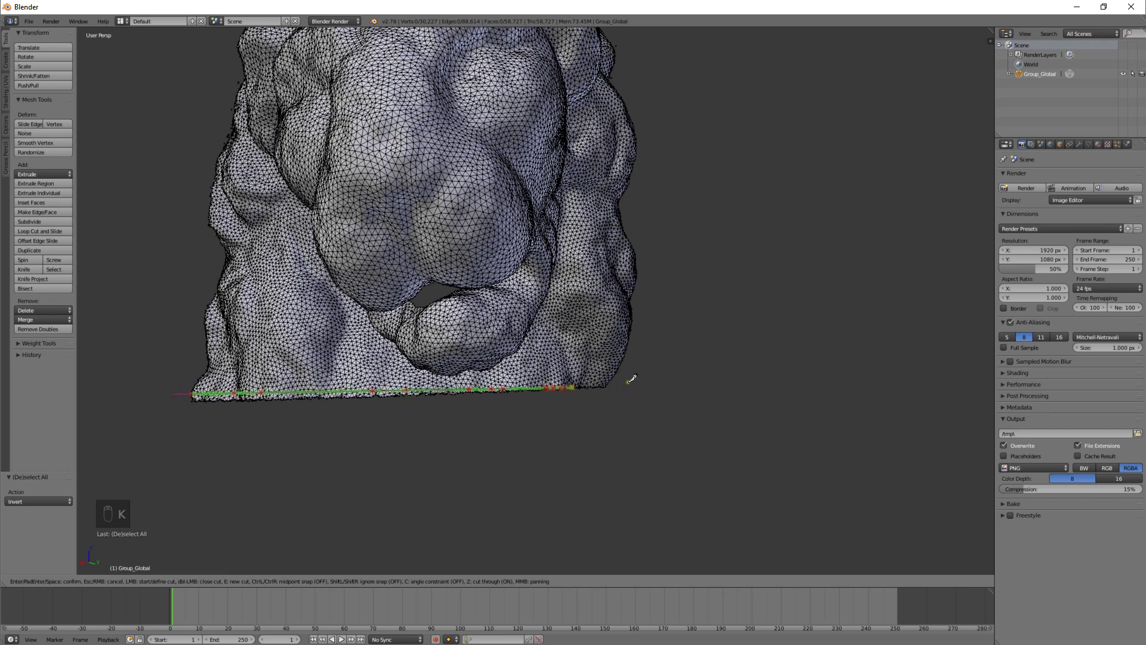
pyautogui.click(676, 375)
pyautogui.press('Return')
# Subdivide the edges along the knife cut with the quad corner type set to Fan.
pyautogui.press('w')
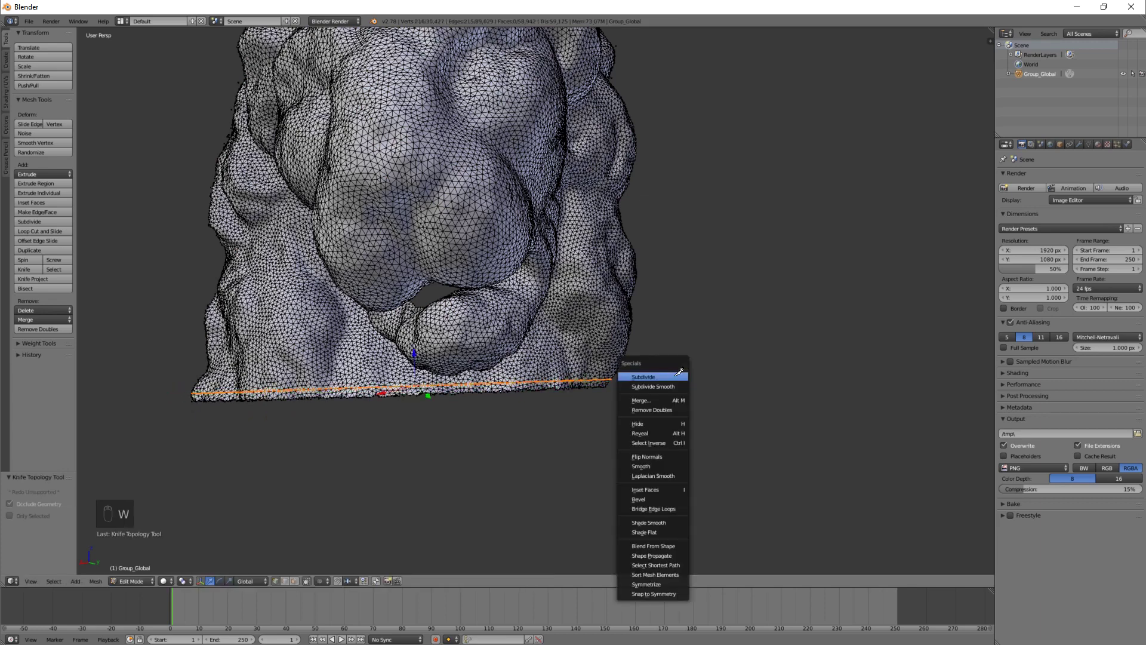
pyautogui.press('Escape')
pyautogui.press('w')
pyautogui.click(679, 372)
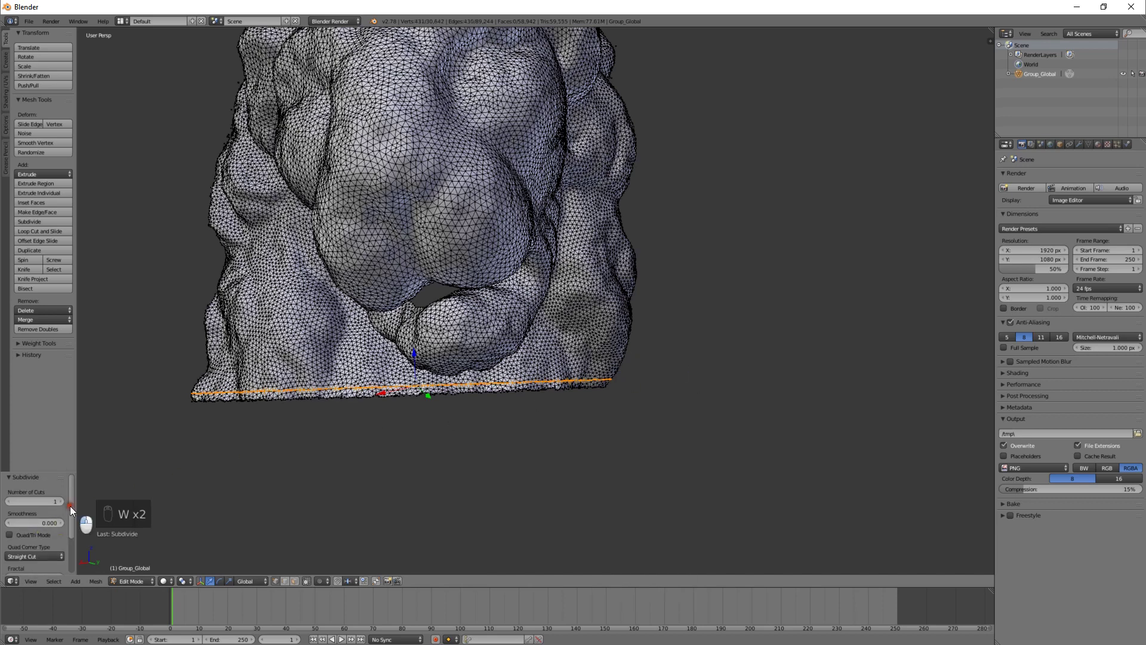
pyautogui.scroll(-2, 71, 509)
pyautogui.click(42, 527)
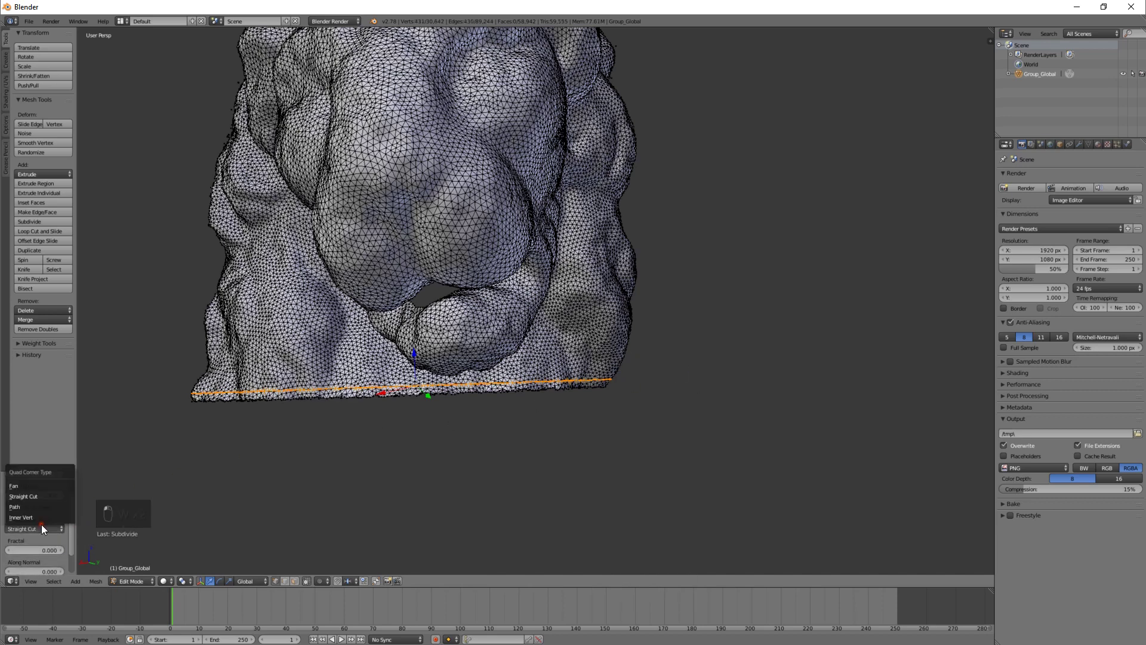
pyautogui.click(37, 486)
# Separate the mesh along the knife cut with Edge Split.
pyautogui.scroll(4, 190, 490)
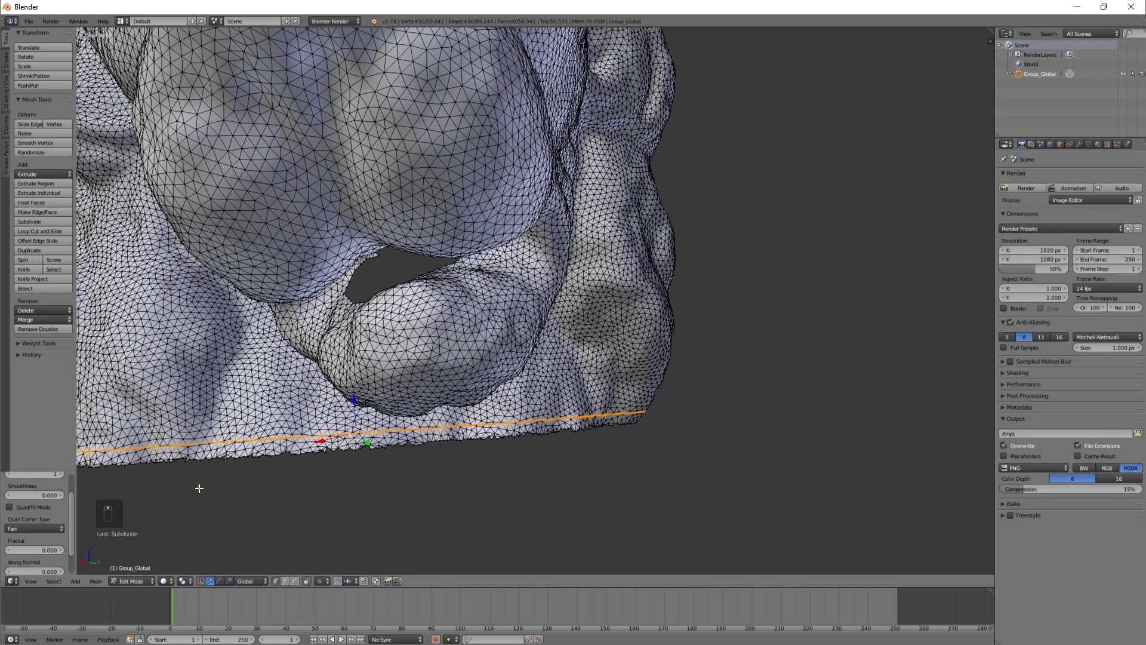
pyautogui.scroll(1, 200, 488)
pyautogui.hotkey('ctrl', 'e')
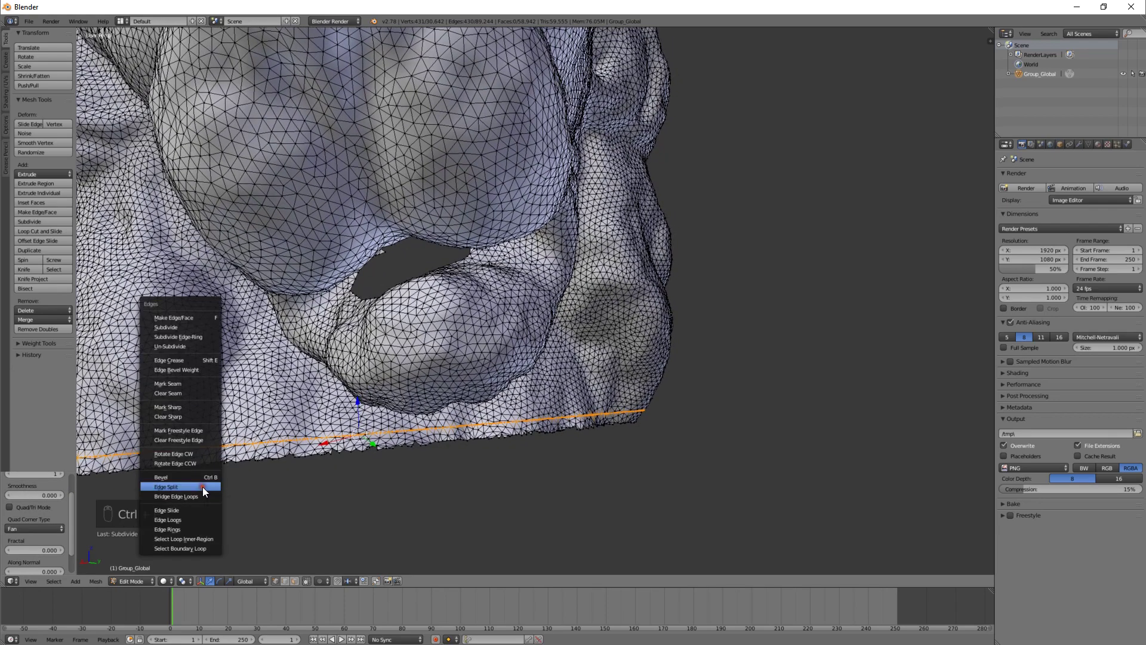
pyautogui.click(202, 486)
# In Face select mode, select the linked jagged strip below the front cut and delete only its edges and faces.
pyautogui.hotkey('ctrl', 'Tab')
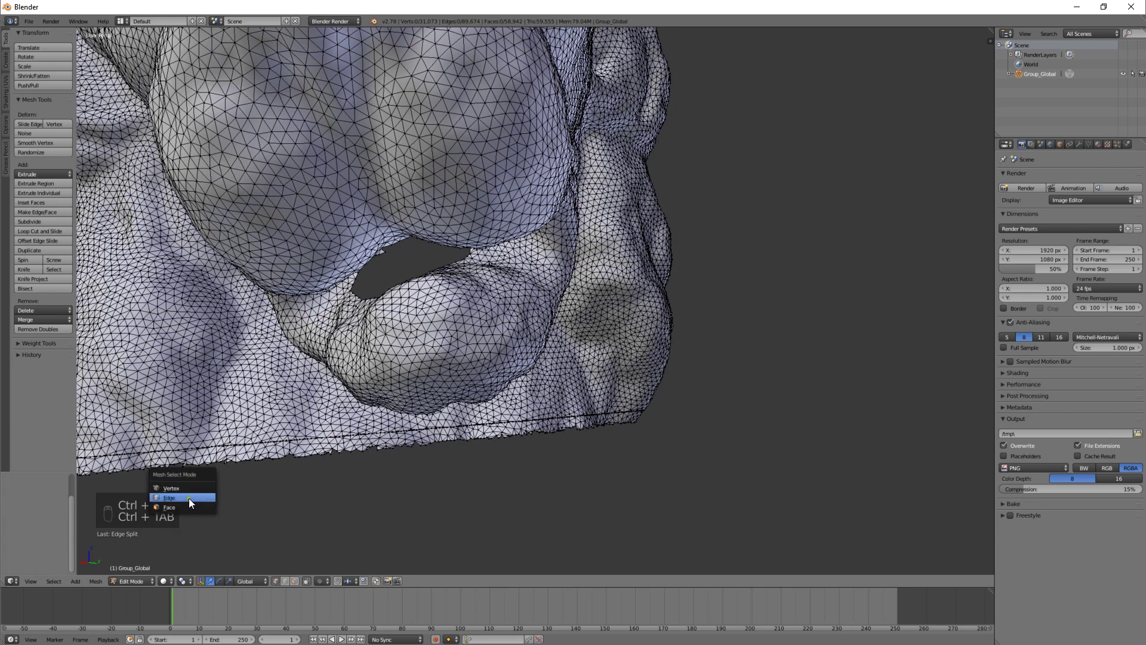
pyautogui.click(184, 503)
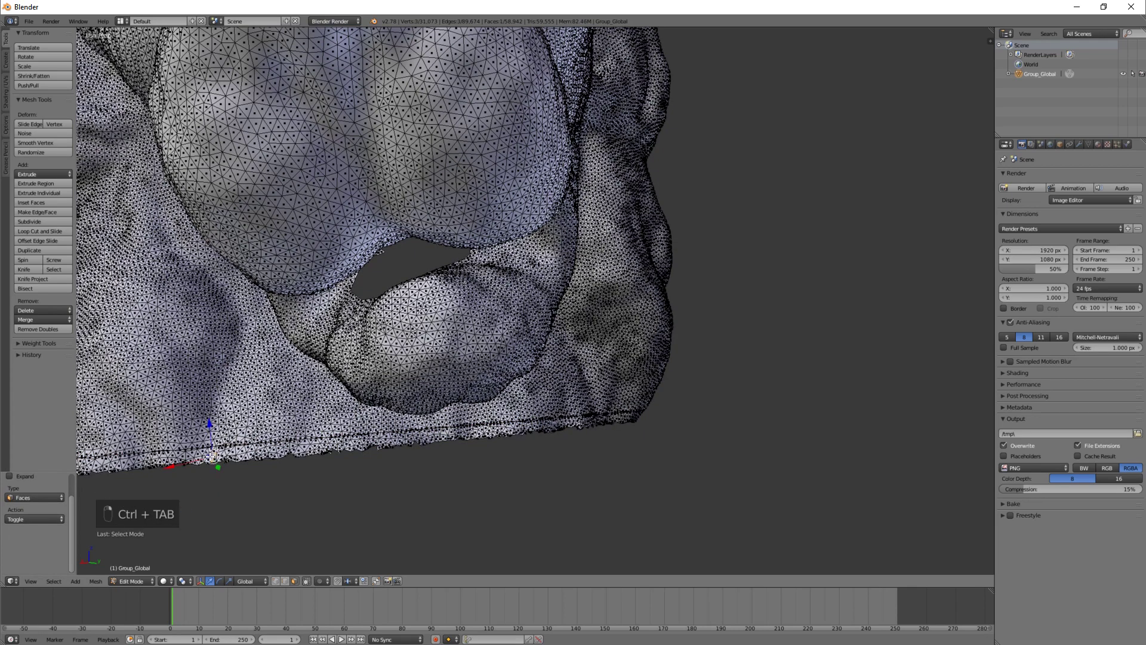
pyautogui.press('l')
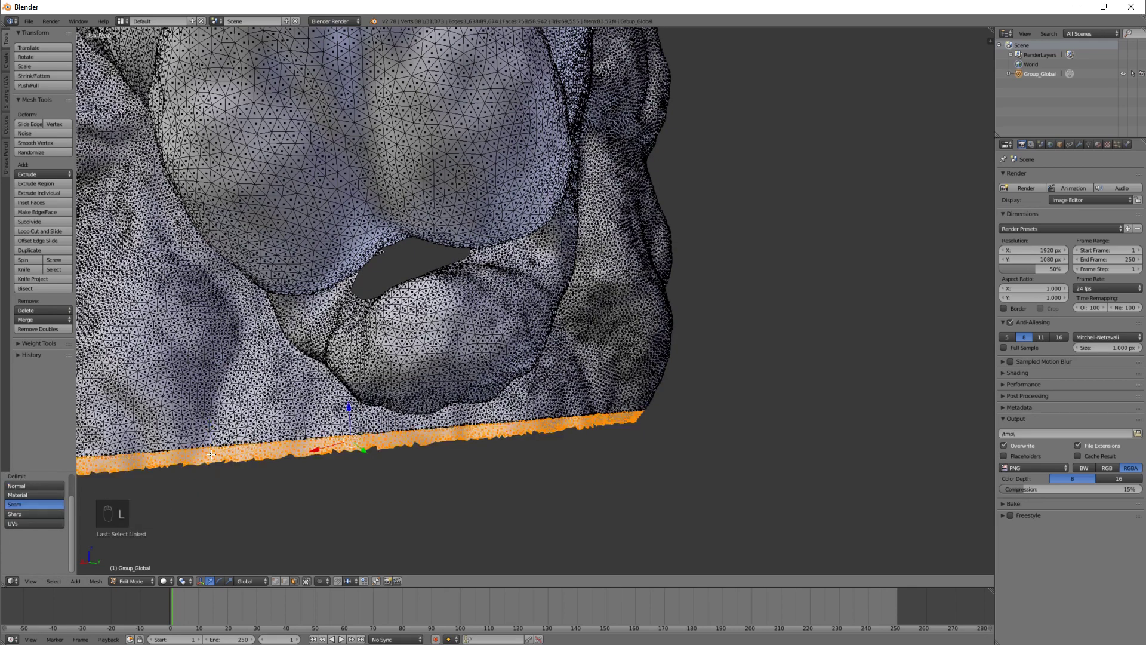
pyautogui.press('Delete')
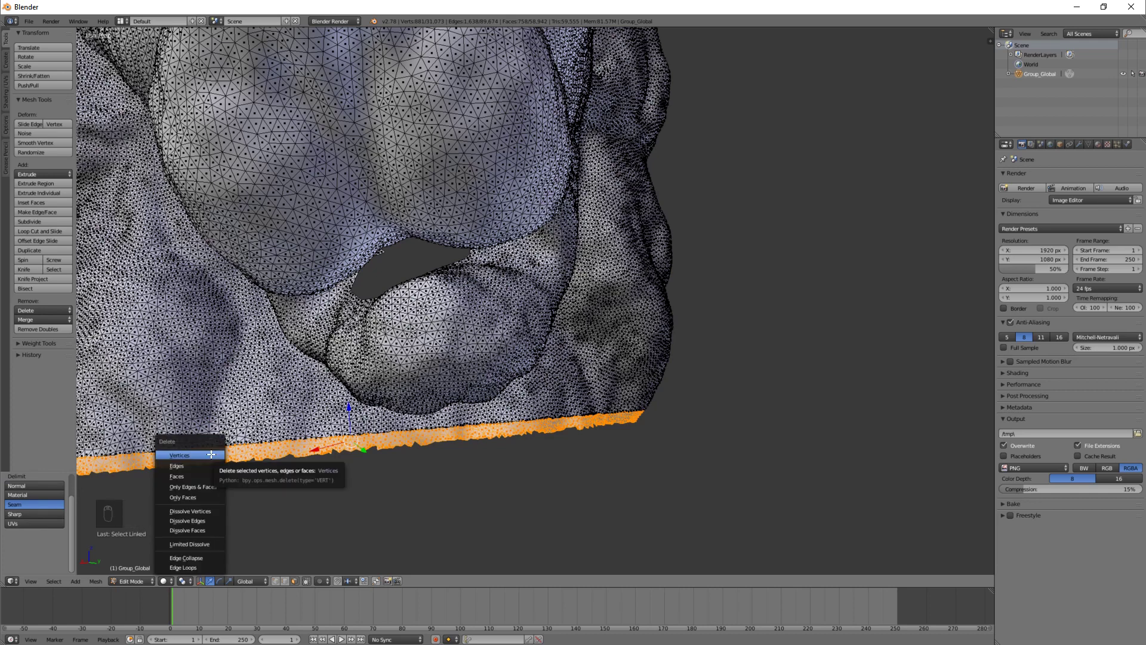
pyautogui.click(210, 454)
pyautogui.hotkey('ctrl', 'z')
pyautogui.press('Delete')
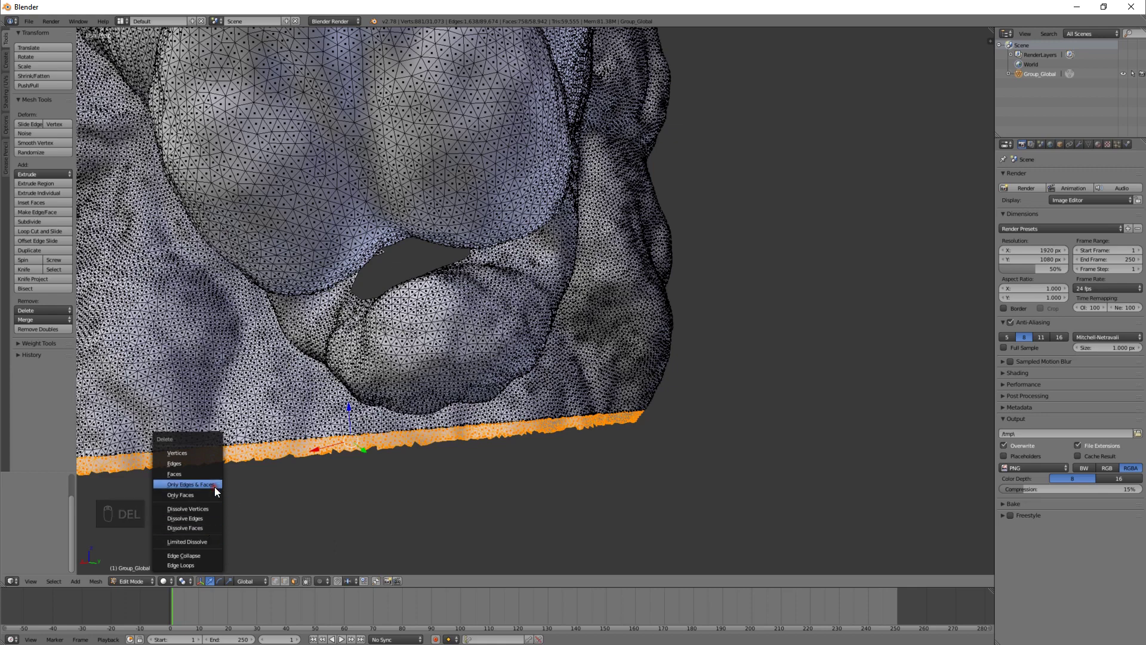
pyautogui.click(214, 486)
# Knife a straight cut across the back just above its jagged lower edge and delete the strip's edges and faces only.
pyautogui.moveTo(233, 483); pyautogui.dragTo(345, 504, button='middle')
pyautogui.press('k')
pyautogui.click(334, 503)
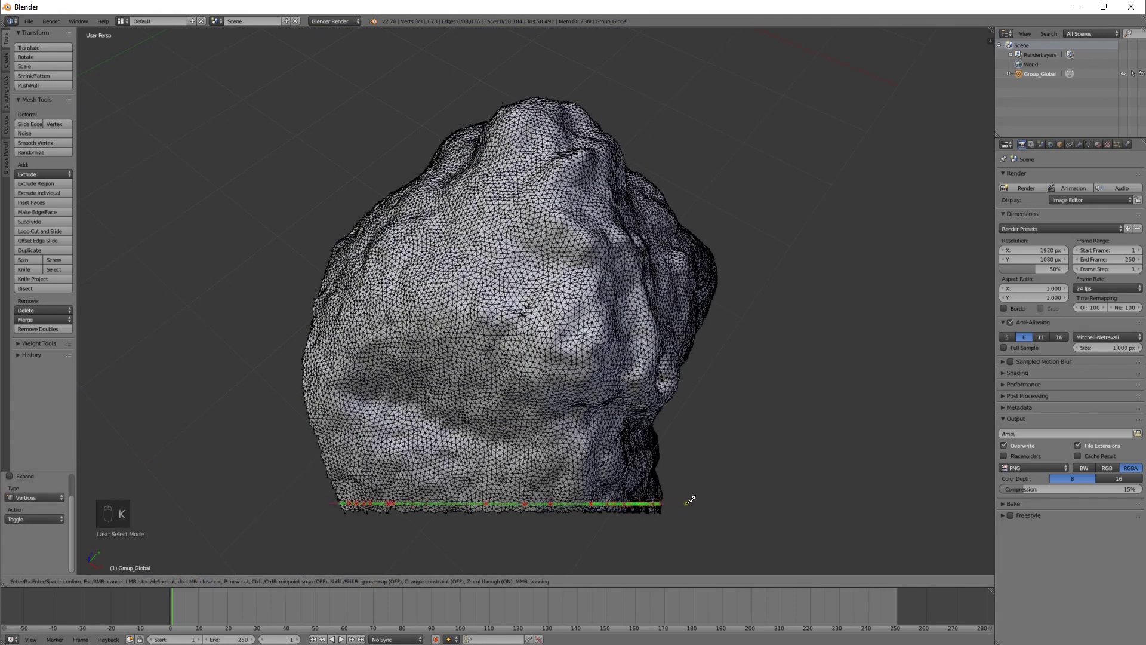
pyautogui.press('Return')
pyautogui.press('l')
pyautogui.press('l')
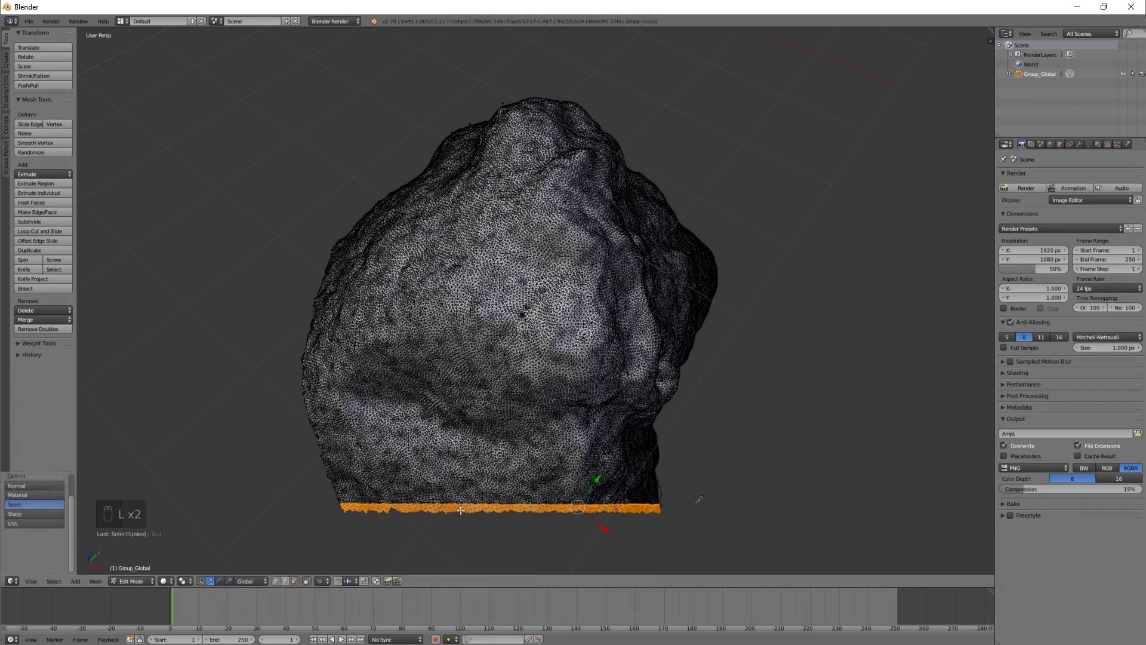
pyautogui.press('Delete')
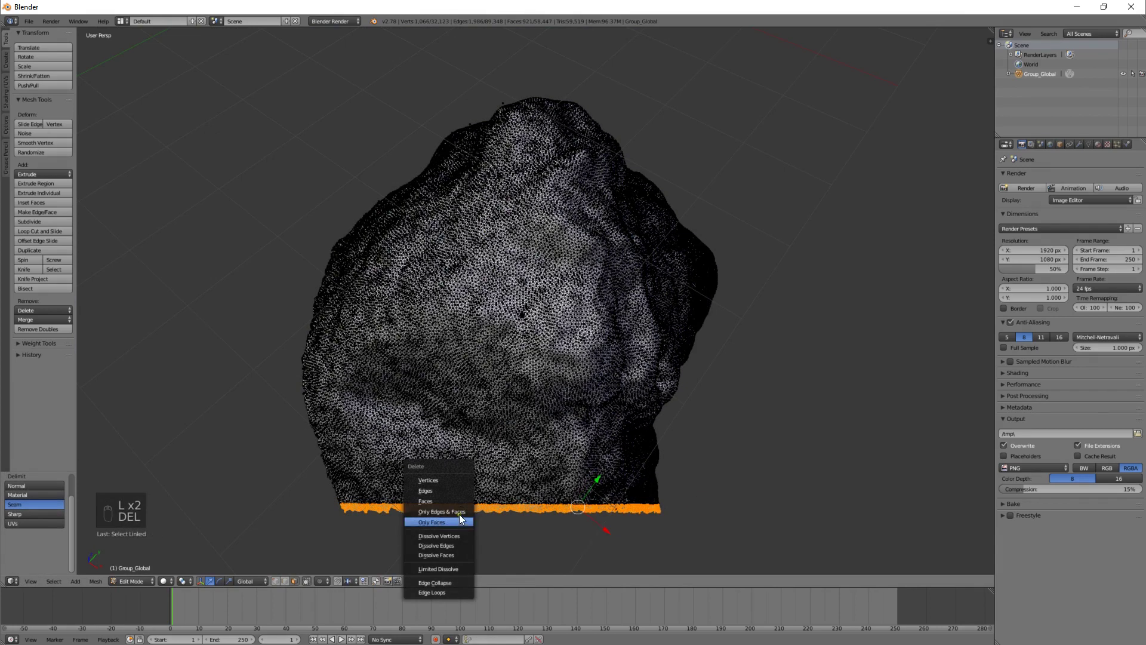
pyautogui.click(442, 513)
# Select the remaining linked corner flap below the lion head's cut and delete only its edges and faces.
pyautogui.moveTo(442, 514); pyautogui.dragTo(604, 411, button='middle')
pyautogui.hotkey('ctrl', 'Tab')
pyautogui.press('l')
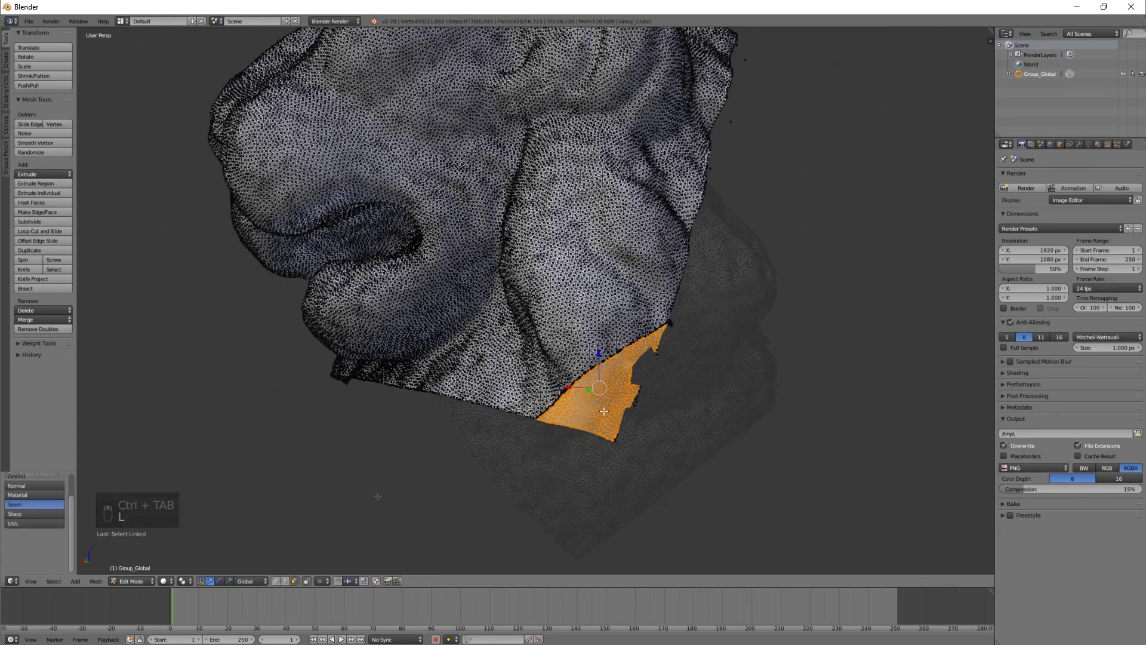
pyautogui.press('Delete')
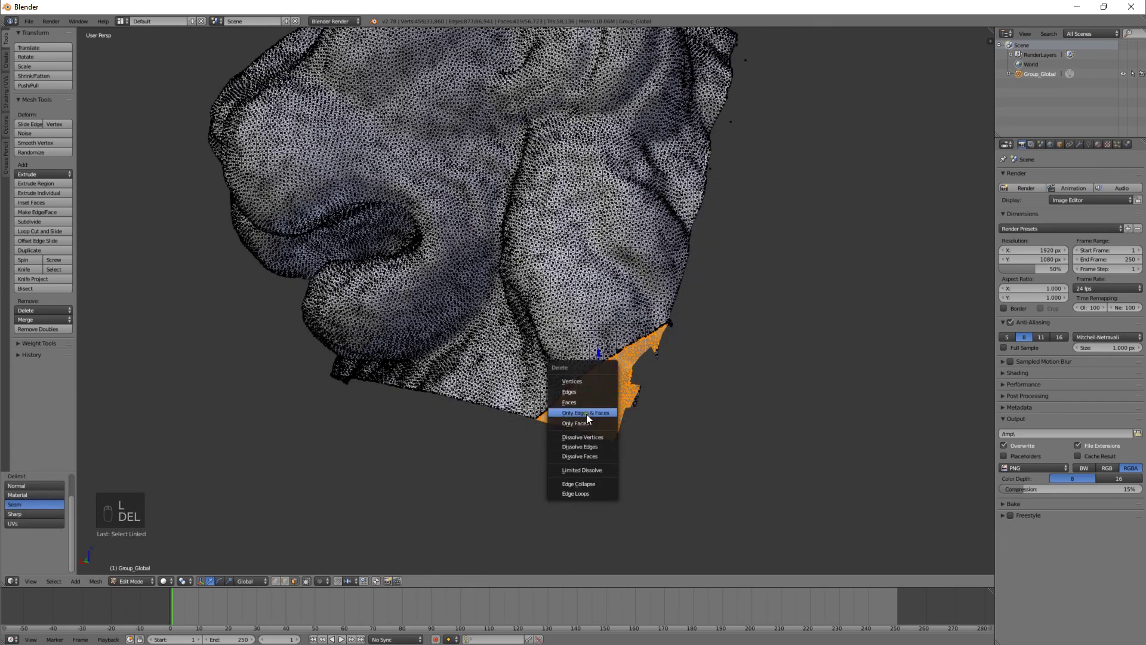
pyautogui.click(586, 413)
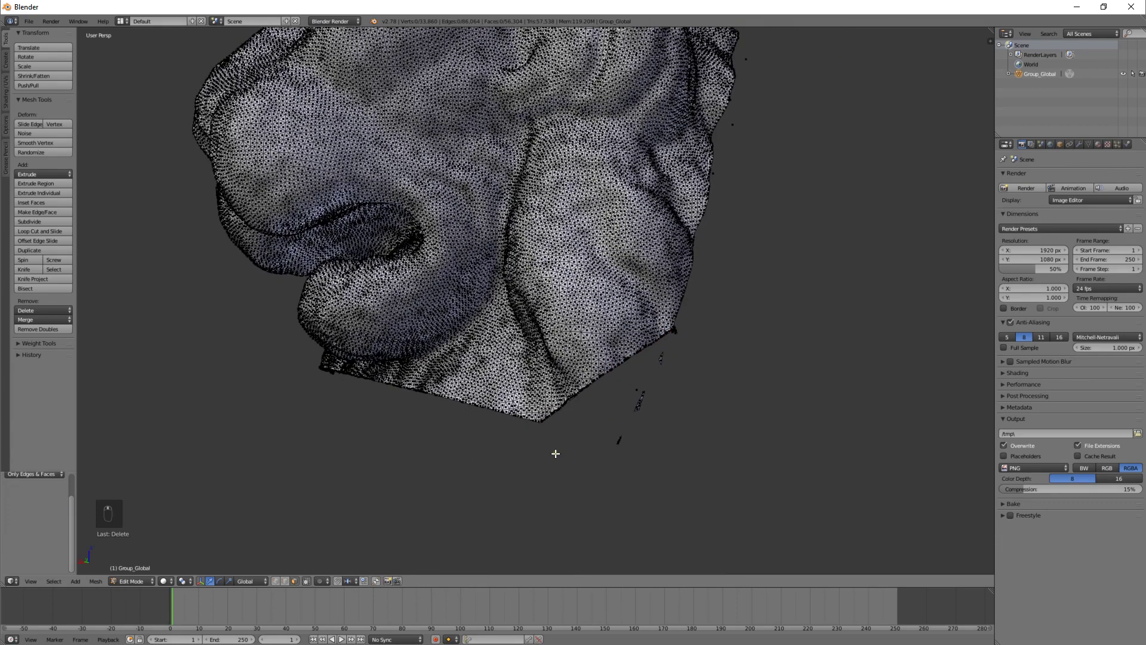
# In Vertex select mode, select the linked main head mesh, invert the selection, and delete the leftover stray vertices.
pyautogui.scroll(3, 555, 454)
pyautogui.hotkey('ctrl', 'Tab')
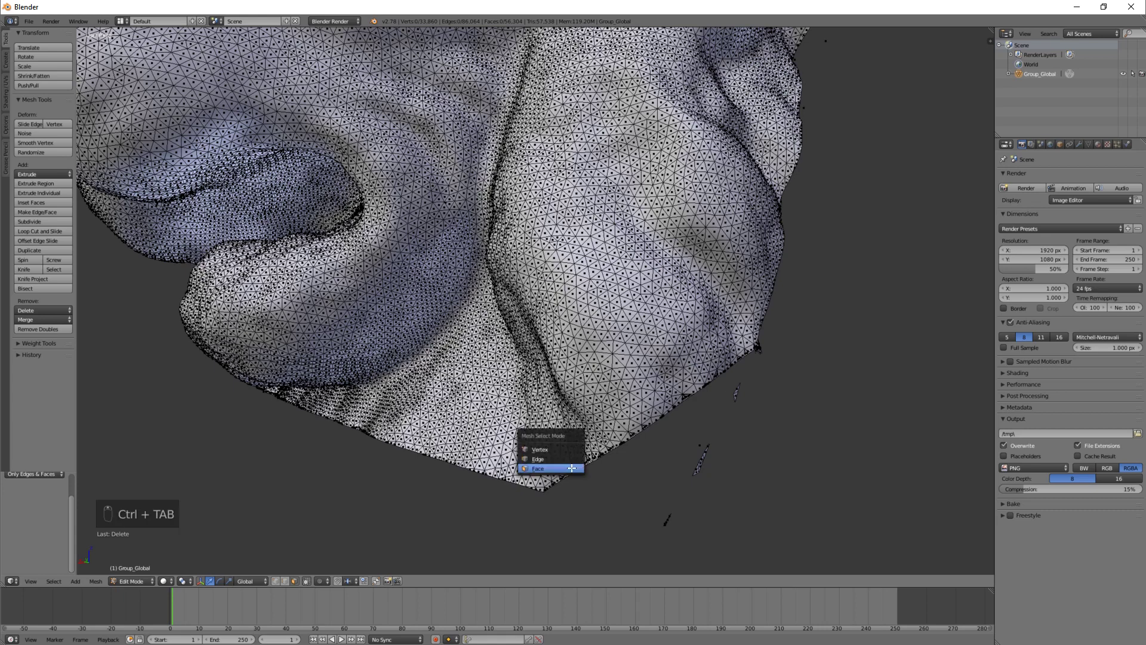
pyautogui.click(543, 454)
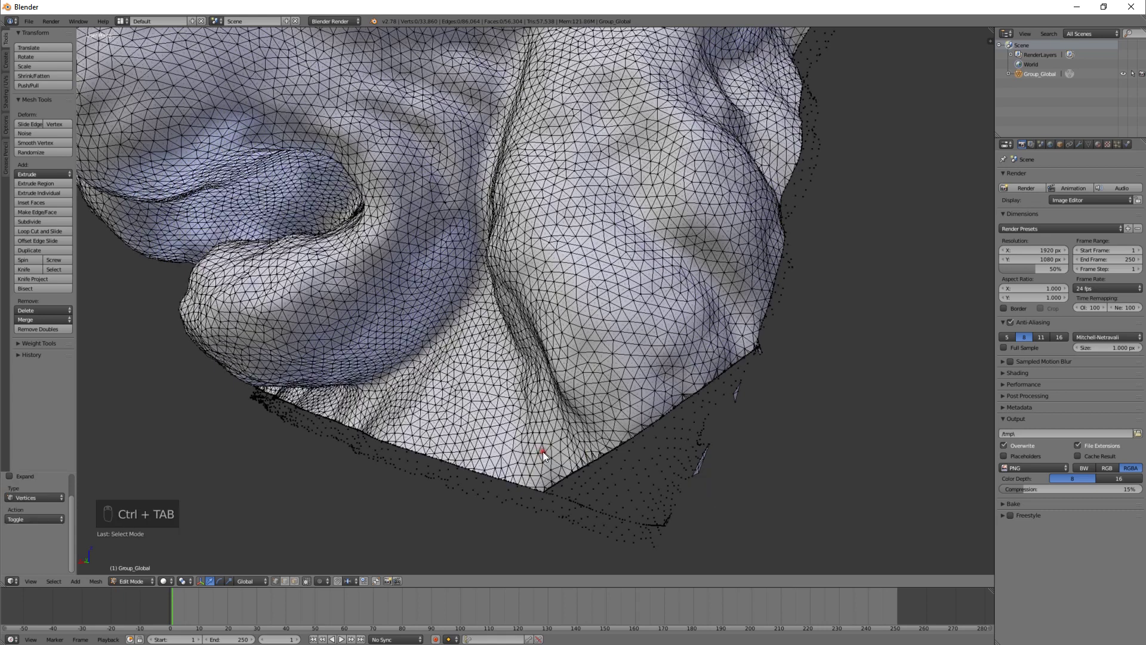
pyautogui.rightClick(589, 362)
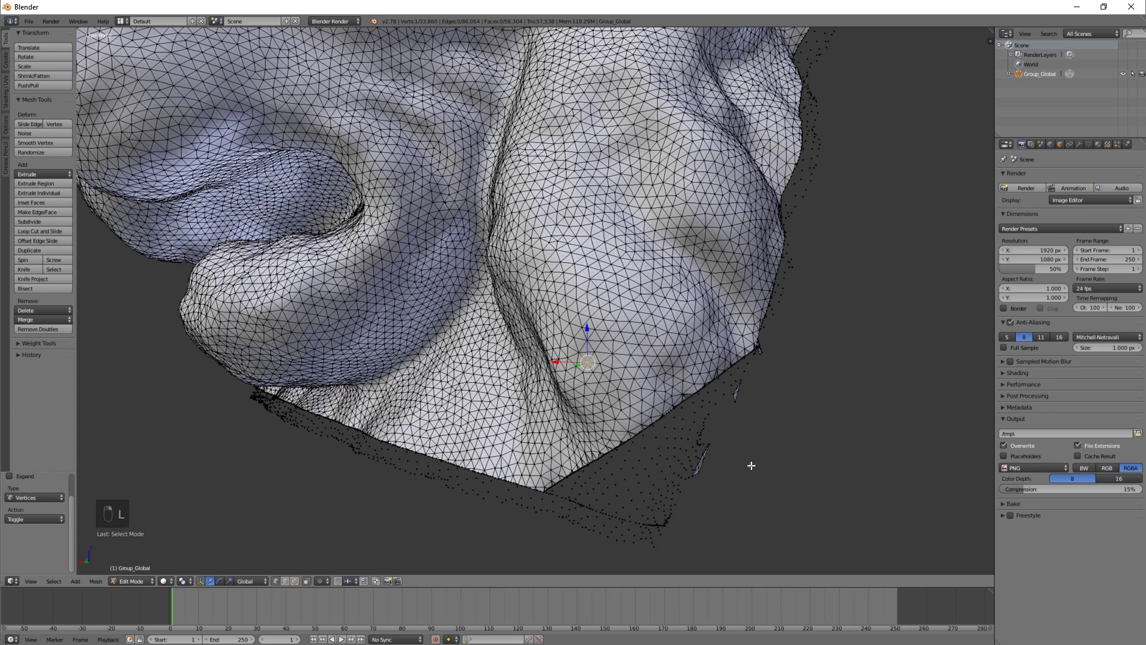
pyautogui.click(742, 445)
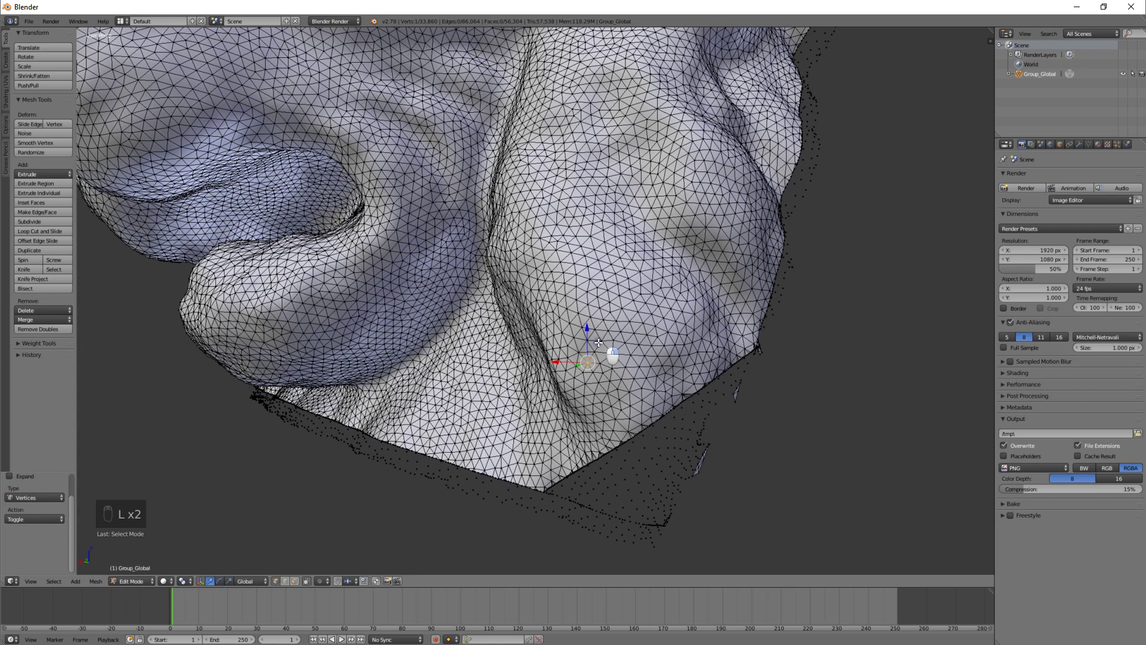
pyautogui.press('l')
pyautogui.scroll(-3, 781, 451)
pyautogui.moveTo(782, 451); pyautogui.dragTo(745, 430, button='middle')
pyautogui.hotkey('ctrl', 'i')
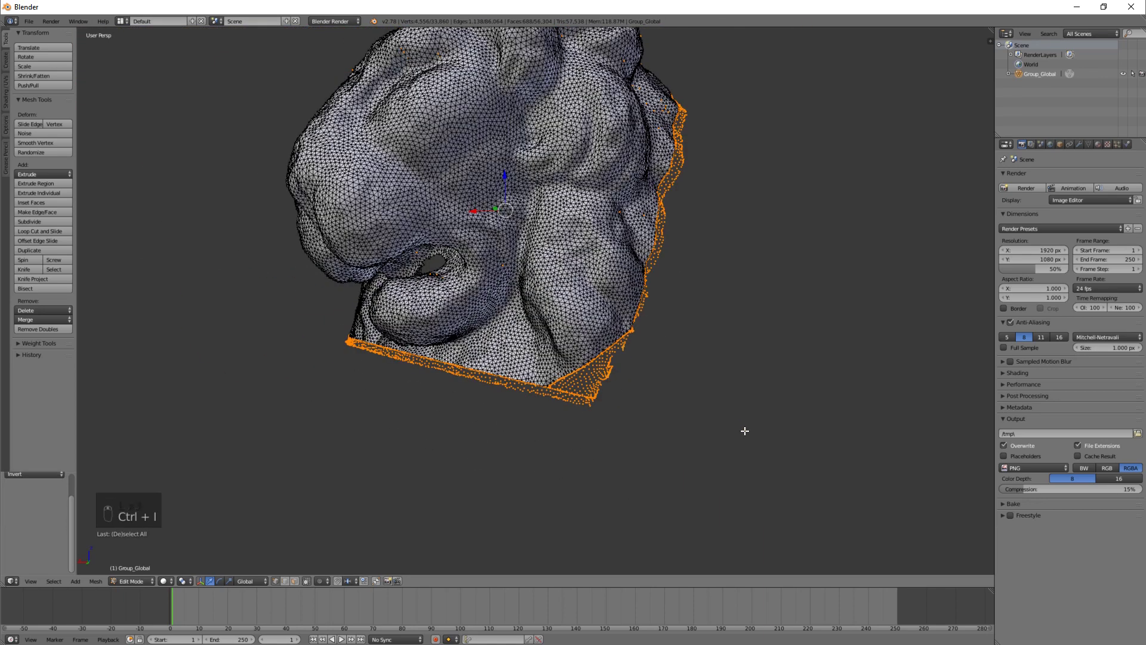
pyautogui.press('Delete')
pyautogui.press('Up')
pyautogui.press('Up')
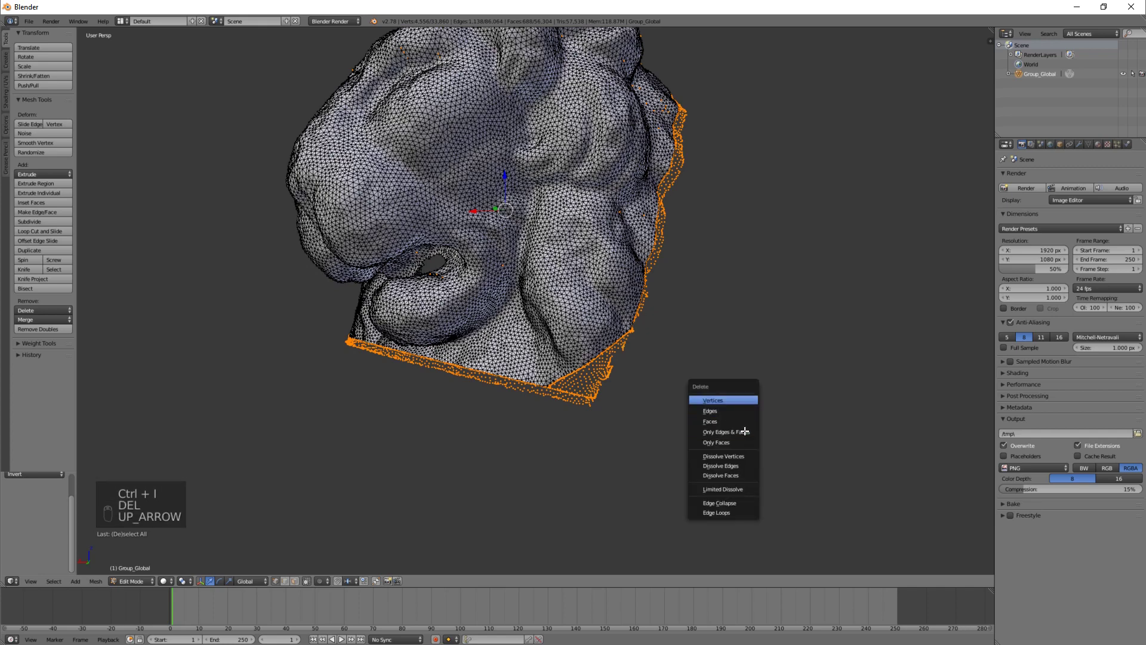
pyautogui.press('Return')
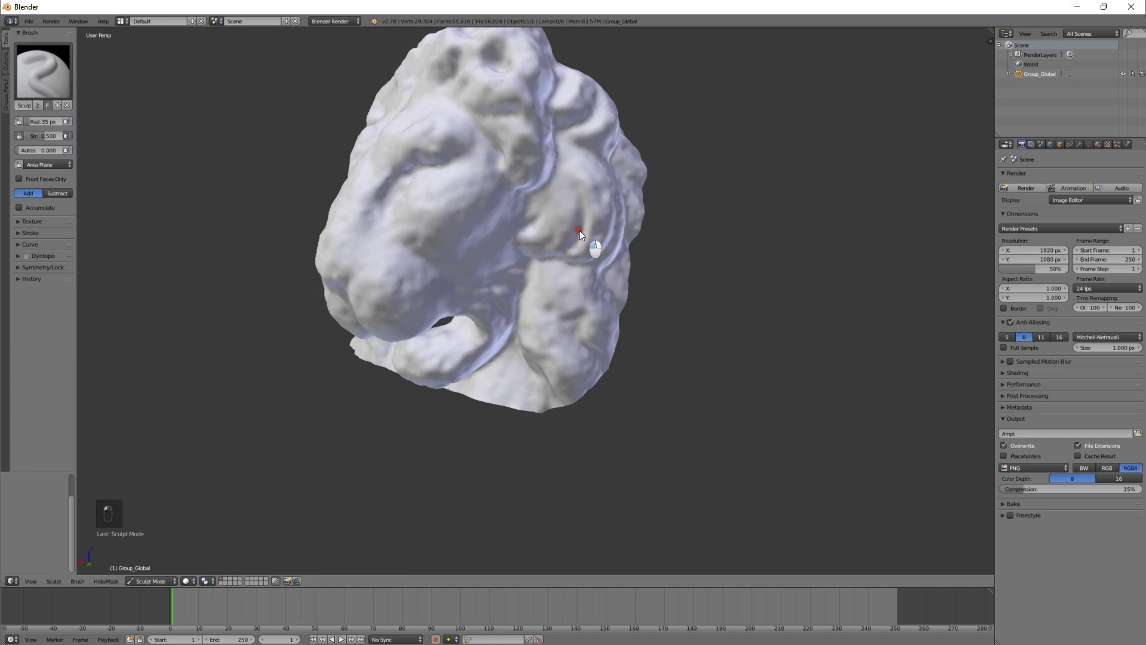
# Triangulate all faces of the trimmed lion head in Edit Mode and open the UV unwrap options.
pyautogui.moveTo(582, 208)
pyautogui.mouseDown(button='middle')
pyautogui.moveTo(498, 294)
pyautogui.moveTo(543, 290)
pyautogui.moveTo(359, 338)
pyautogui.mouseUp(button='middle')
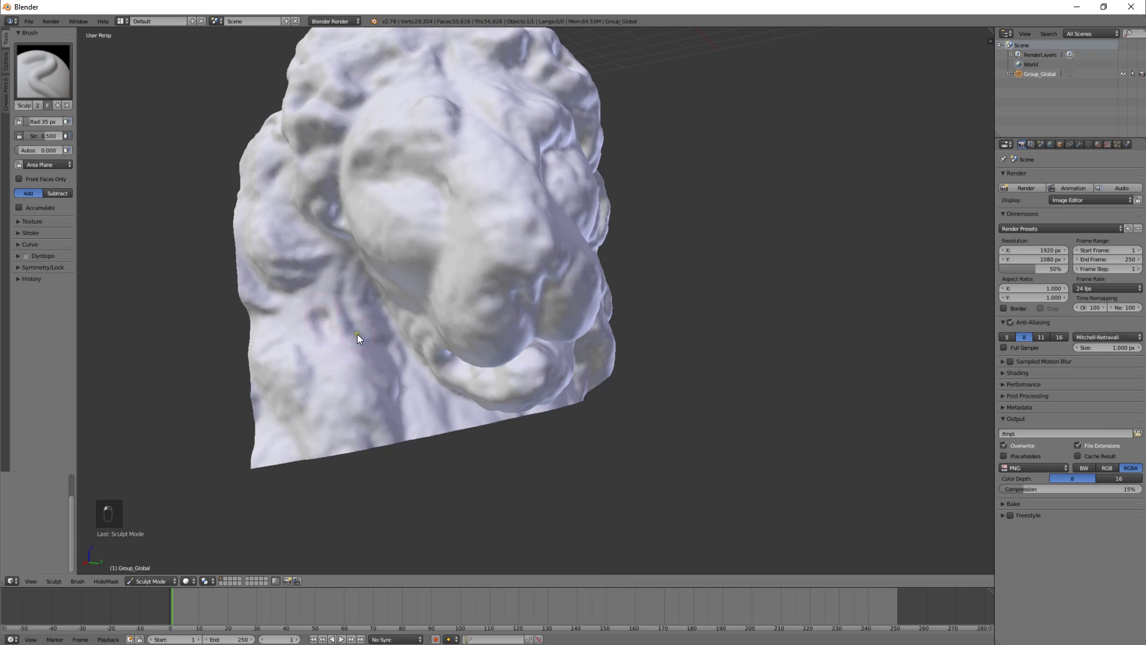
pyautogui.moveTo(357, 333); pyautogui.dragTo(350, 324, button='middle')
pyautogui.press('Tab')
pyautogui.hotkey('ctrl', 'Tab')
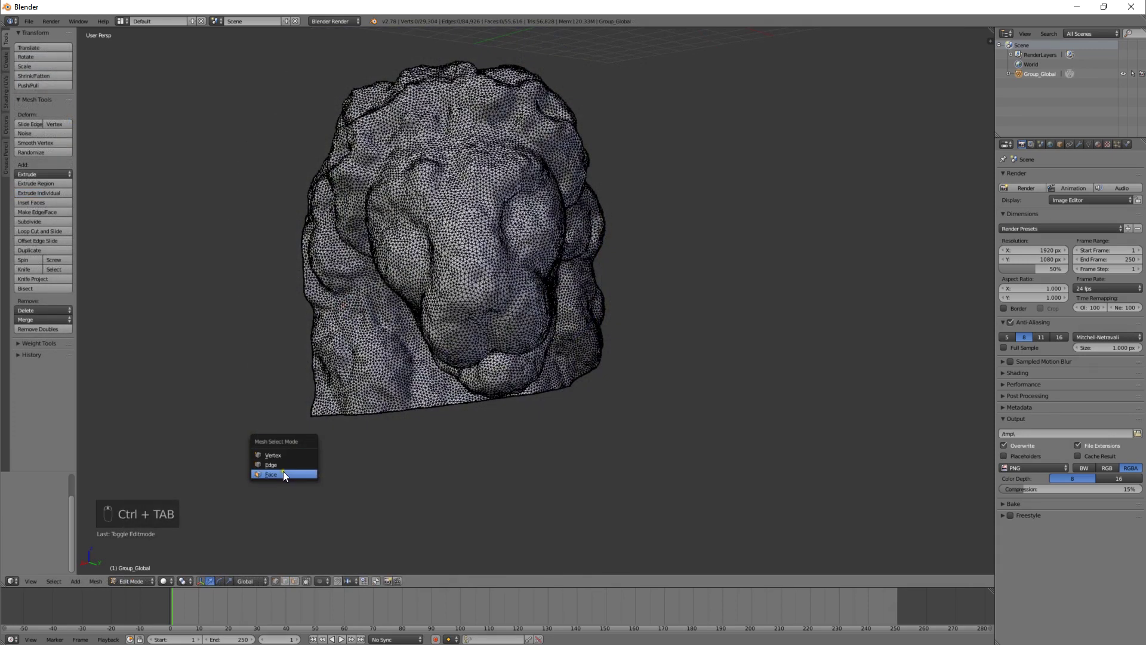
pyautogui.click(283, 474)
pyautogui.press('a')
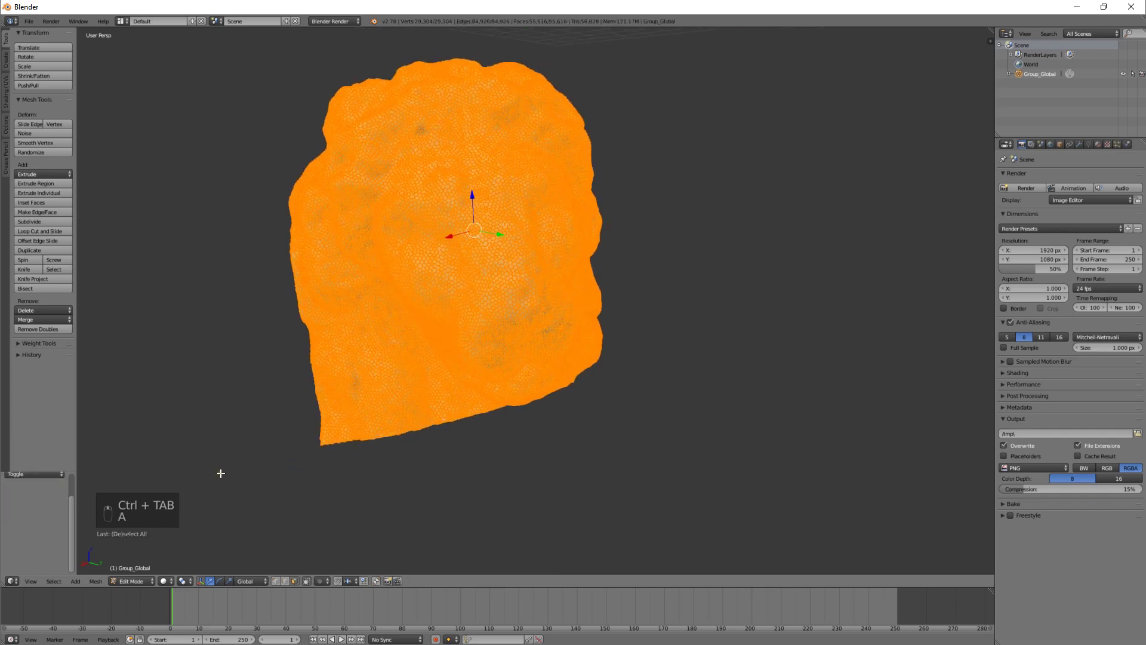
pyautogui.click(97, 581)
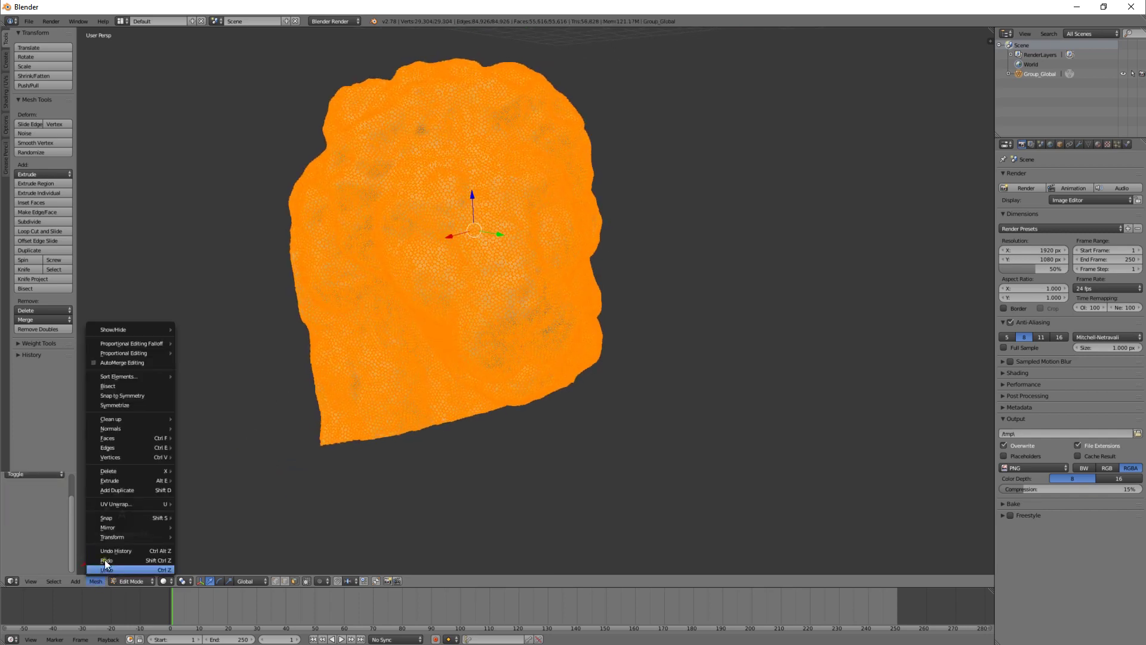
pyautogui.moveTo(137, 437)
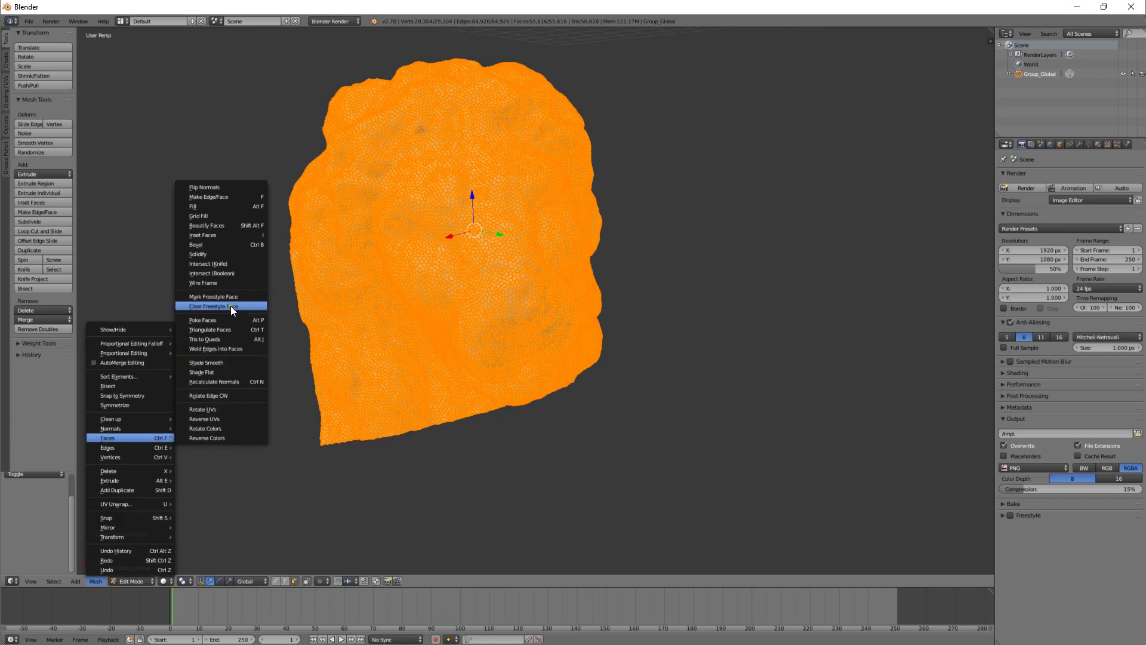
pyautogui.click(235, 330)
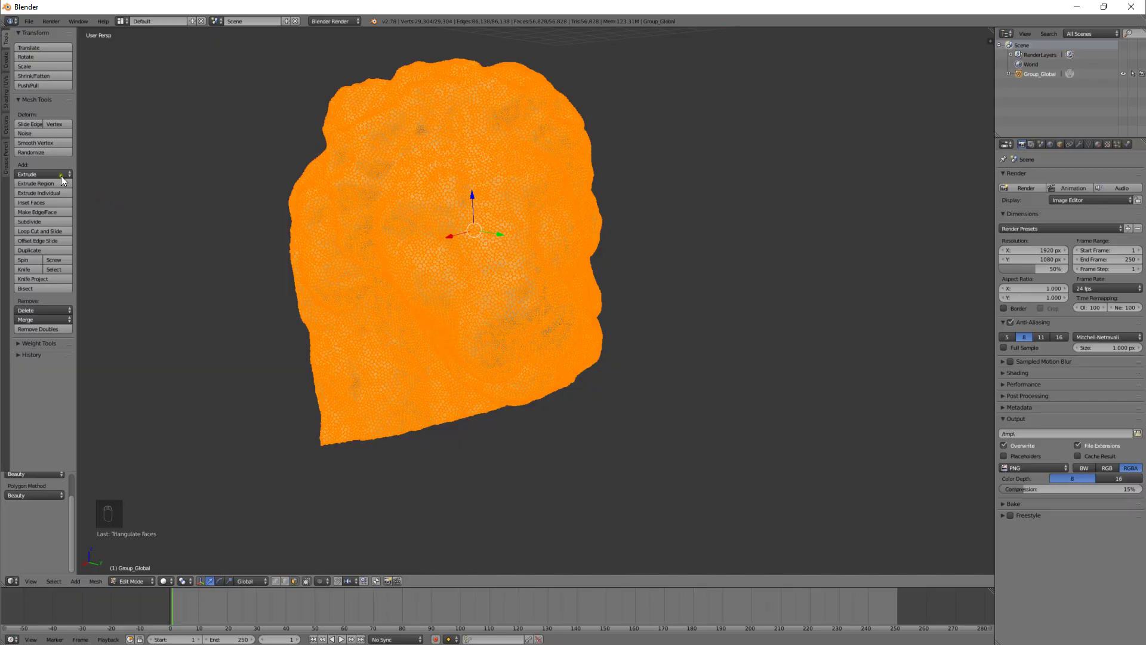
pyautogui.click(7, 80)
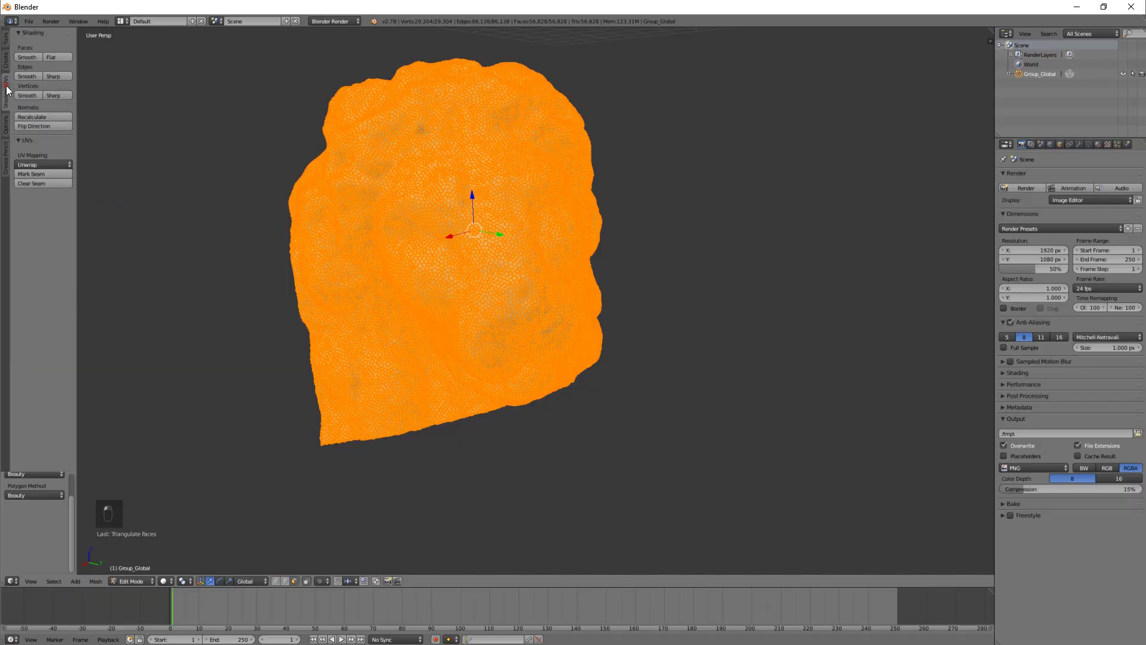
pyautogui.click(39, 164)
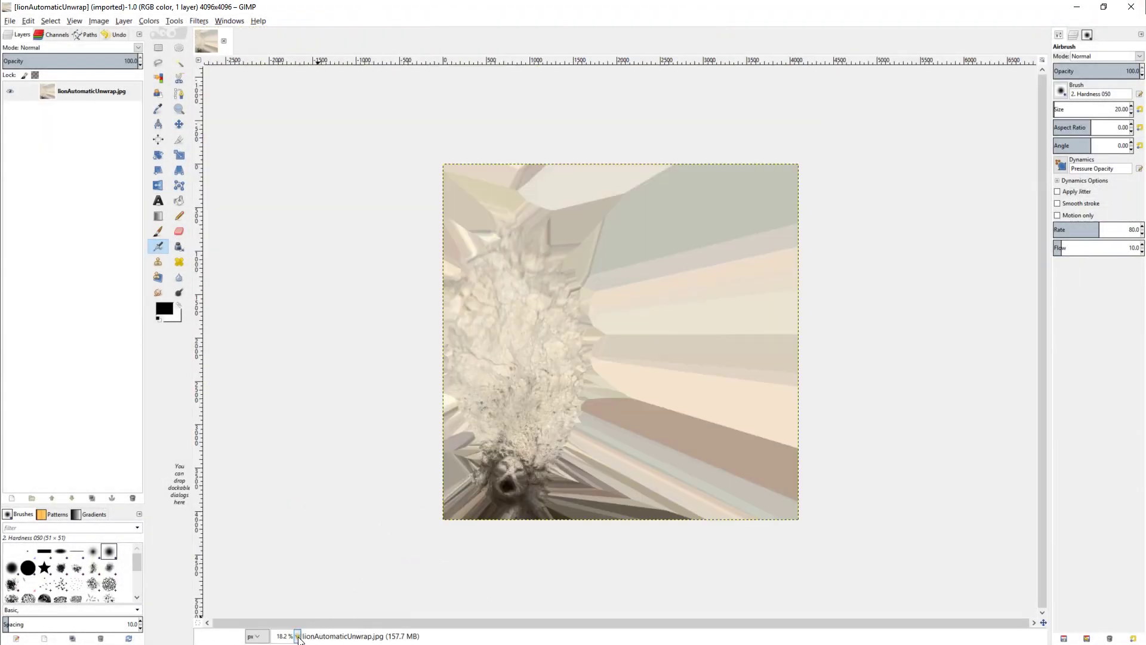
# In GIMP, view lionAutomaticUnwrap.jpg at 100% and inspect the texture detail near the edges of the unwrapped area.
pyautogui.click(297, 635)
pyautogui.click(288, 578)
pyautogui.scroll(-5, 358, 508)
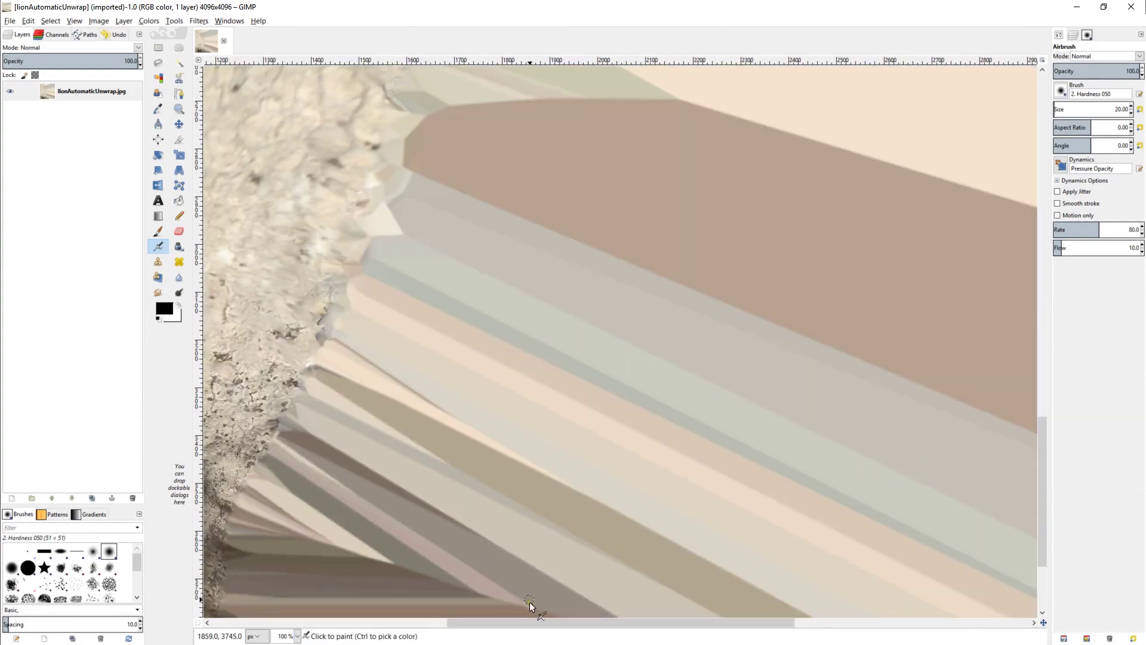
pyautogui.moveTo(532, 622); pyautogui.dragTo(338, 608)
pyautogui.keyDown('shift'); pyautogui.hscroll(-2, 447, 484); pyautogui.keyUp('shift')
pyautogui.scroll(-3, 457, 485)
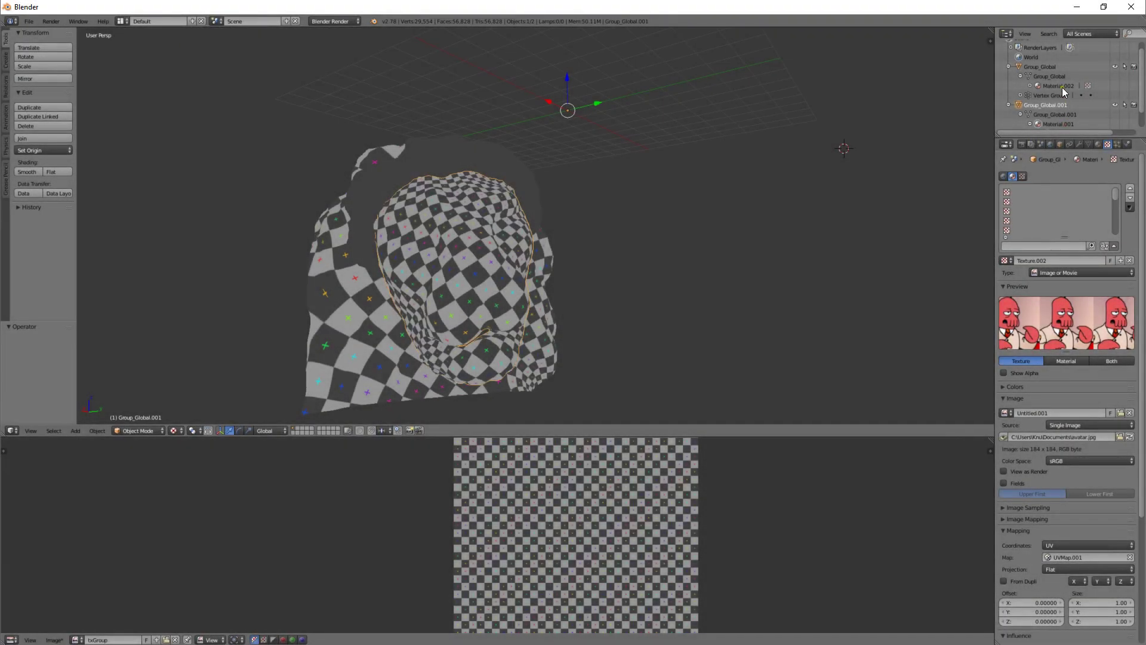
# In Blender, compare the texture and UV map settings of Material.002 on Group_Global and Material.001 on Group_Global.001.
pyautogui.click(1064, 90)
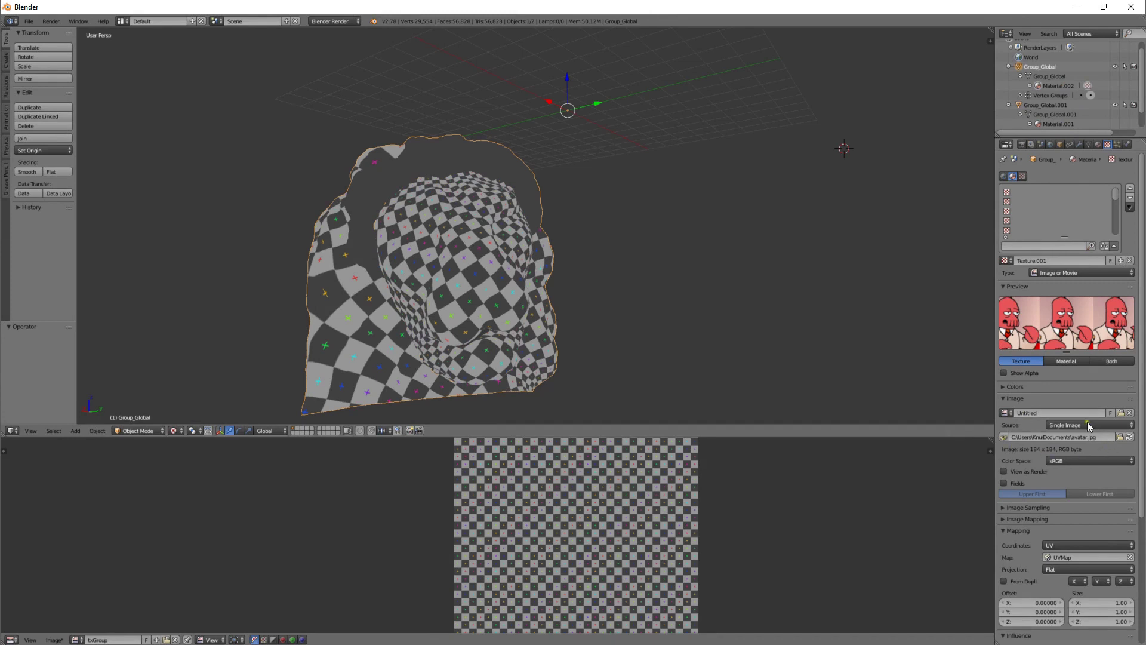
pyautogui.moveTo(596, 379); pyautogui.dragTo(921, 466, button='middle')
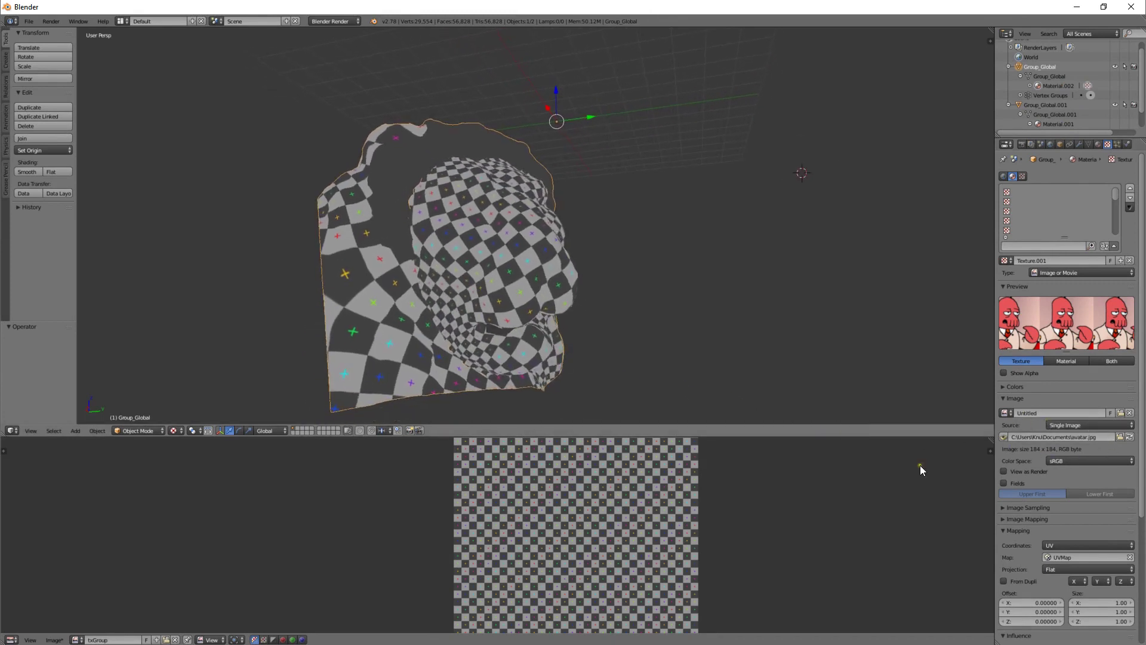
pyautogui.click(1056, 124)
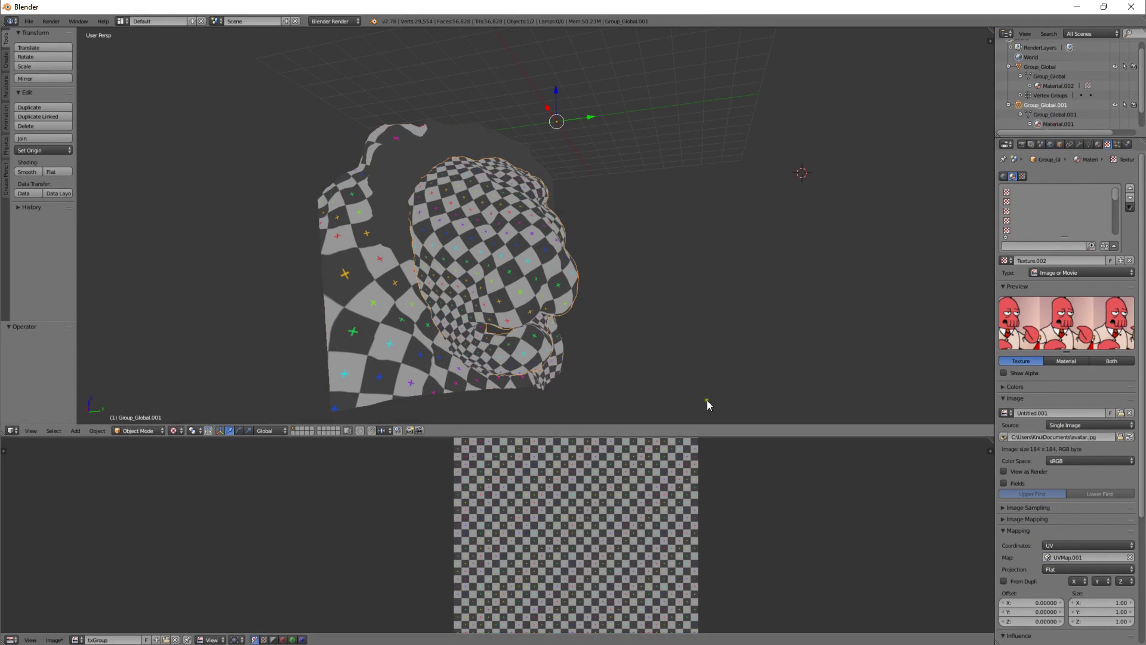
pyautogui.moveTo(597, 363)
pyautogui.mouseDown(button='middle')
pyautogui.moveTo(535, 370)
pyautogui.moveTo(560, 340)
pyautogui.moveTo(583, 364)
pyautogui.mouseUp(button='middle')
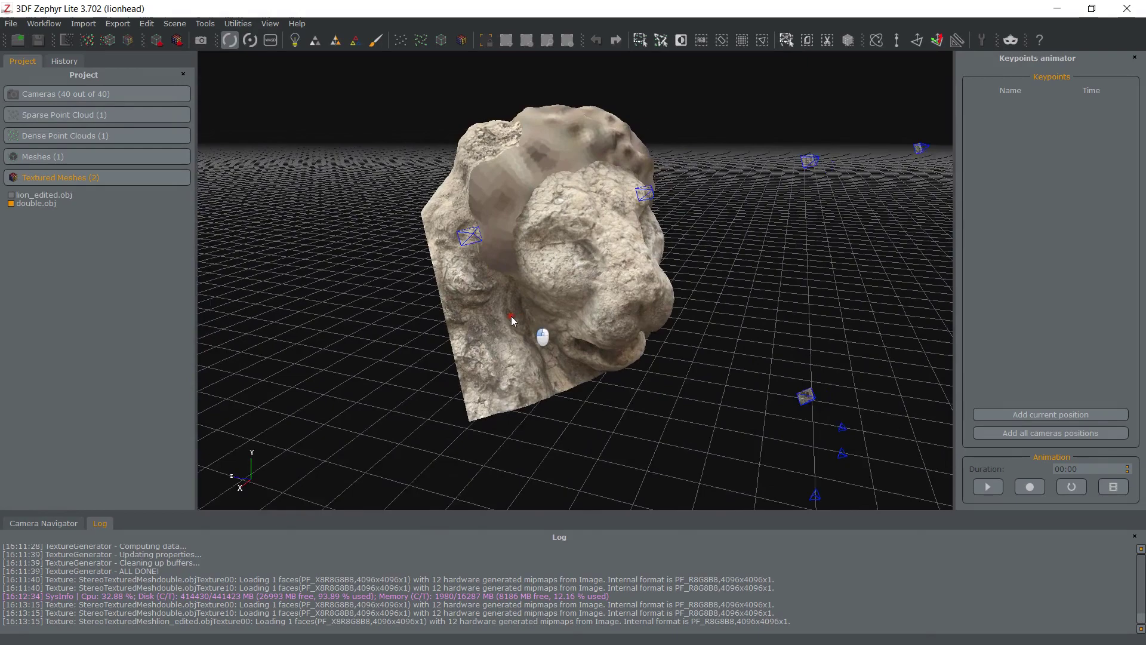
# In 3DF Zephyr, inspect the double.obj textured mesh and view its Texture 0 and Texture 1 images.
pyautogui.moveTo(507, 331); pyautogui.dragTo(368, 327)
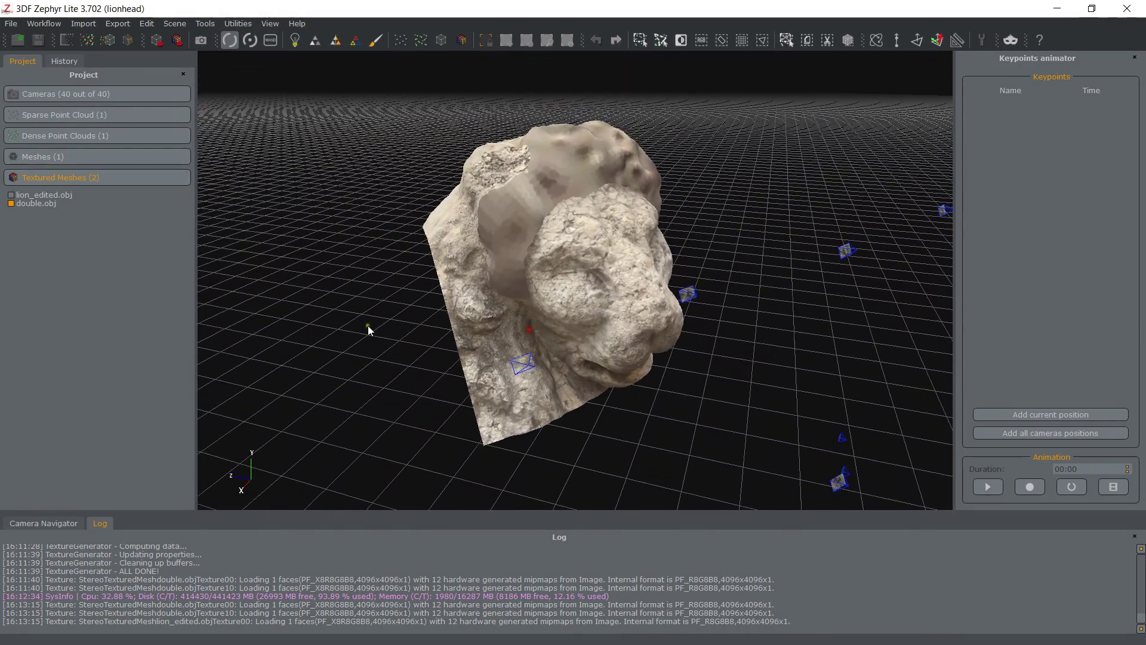
pyautogui.rightClick(37, 206)
pyautogui.click(70, 353)
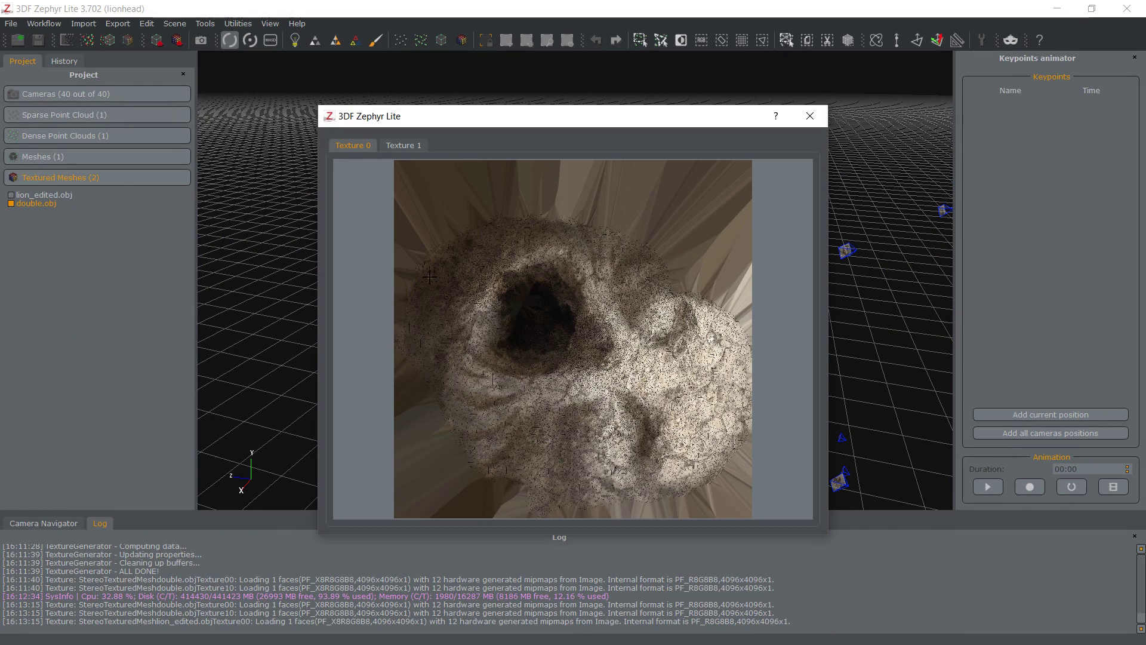
pyautogui.click(405, 146)
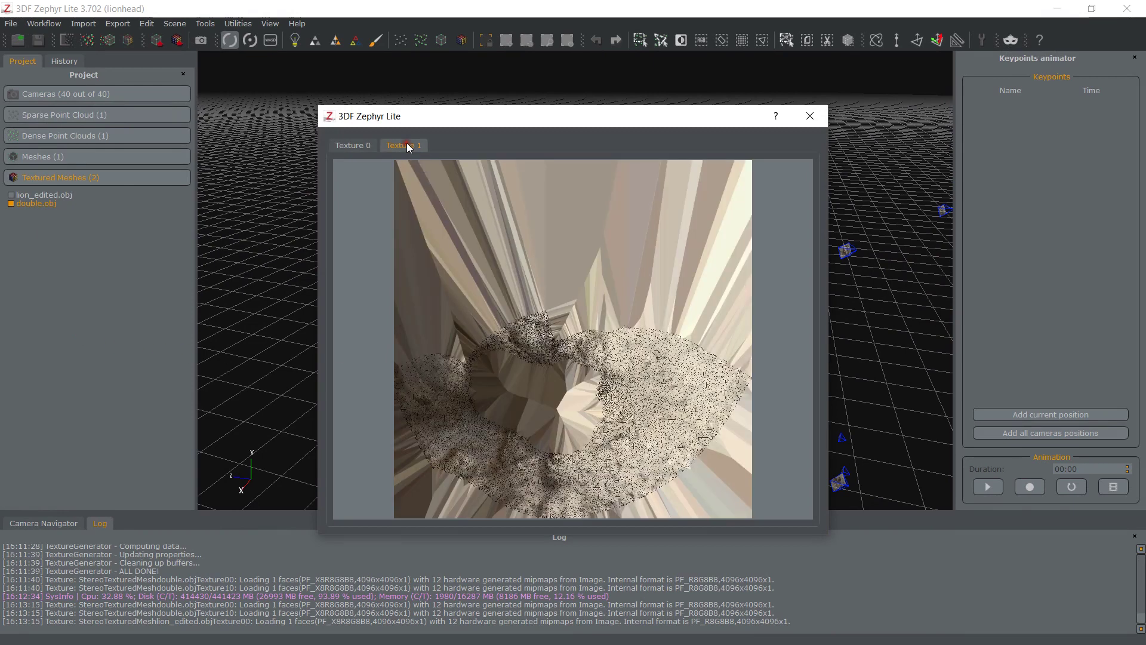
pyautogui.click(368, 148)
pyautogui.click(810, 116)
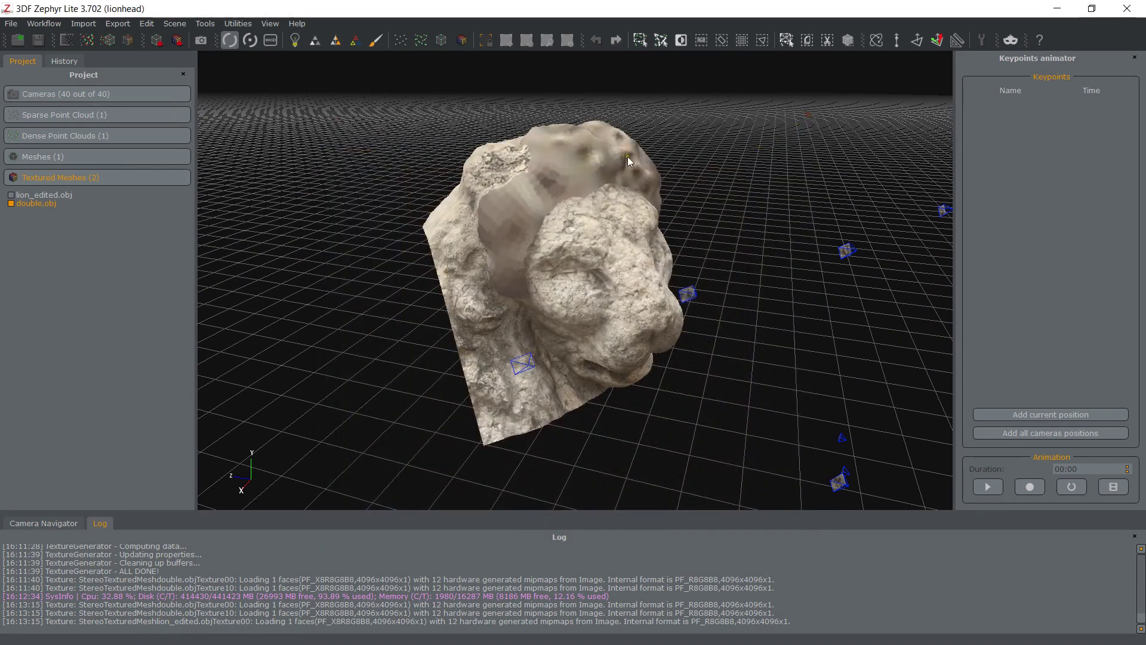